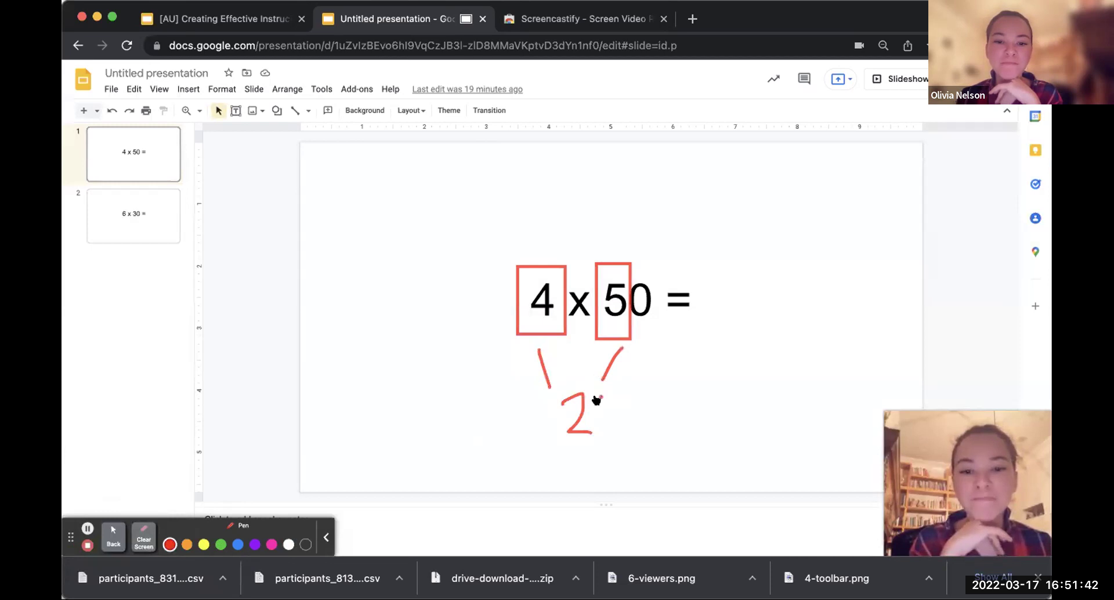
Step: Finish the red 20, then draw a green arrow and a green 0 to make 200
left_click_drag(609, 421, 598, 398)
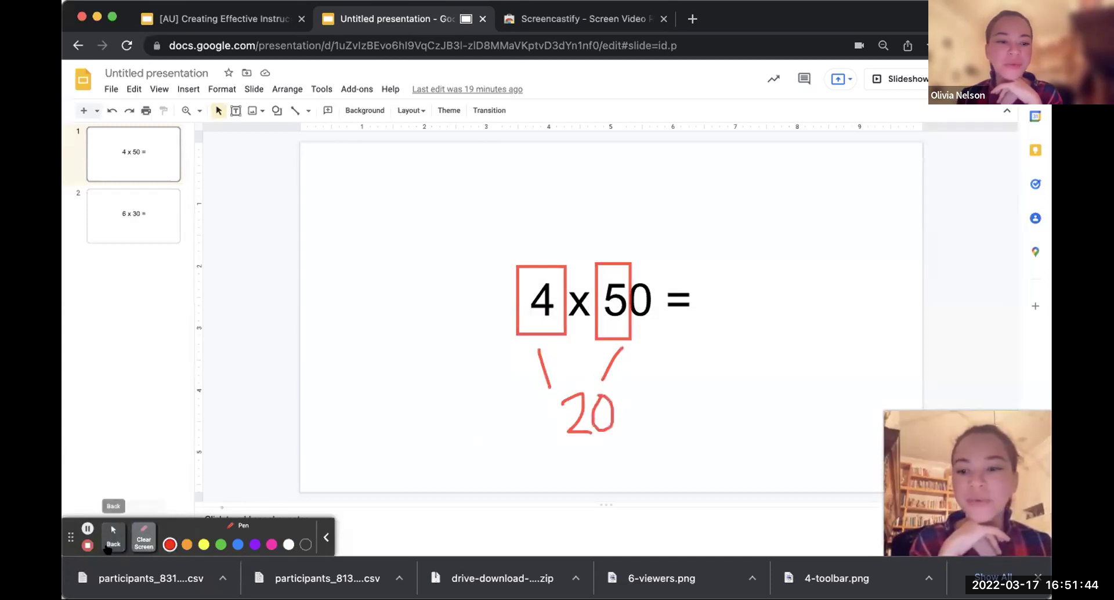
left_click(112, 531)
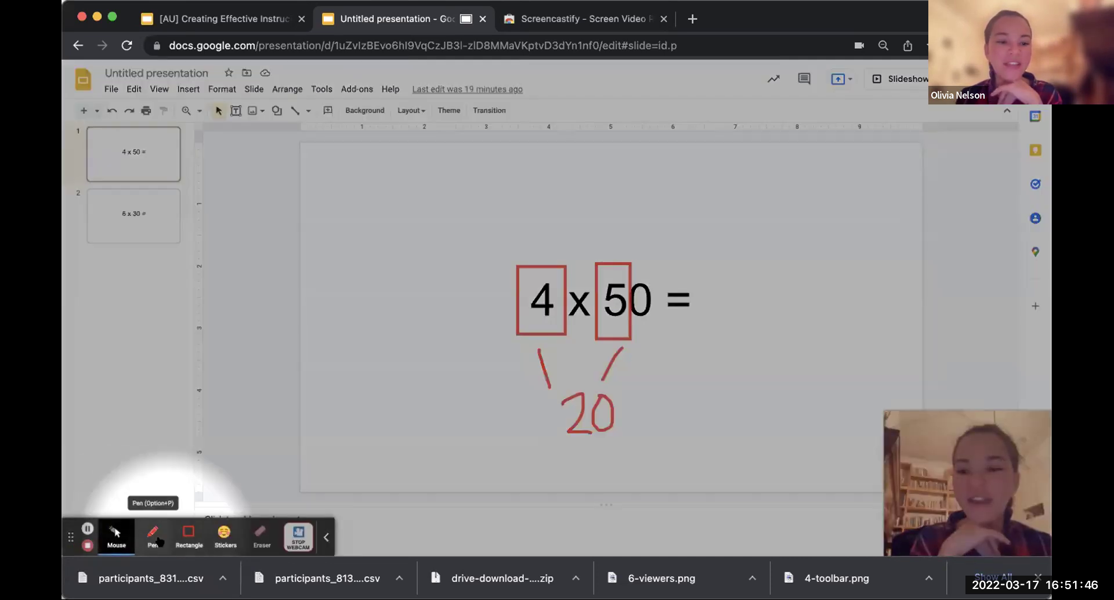
left_click(152, 539)
left_click(220, 545)
left_click_drag(644, 341, 630, 385)
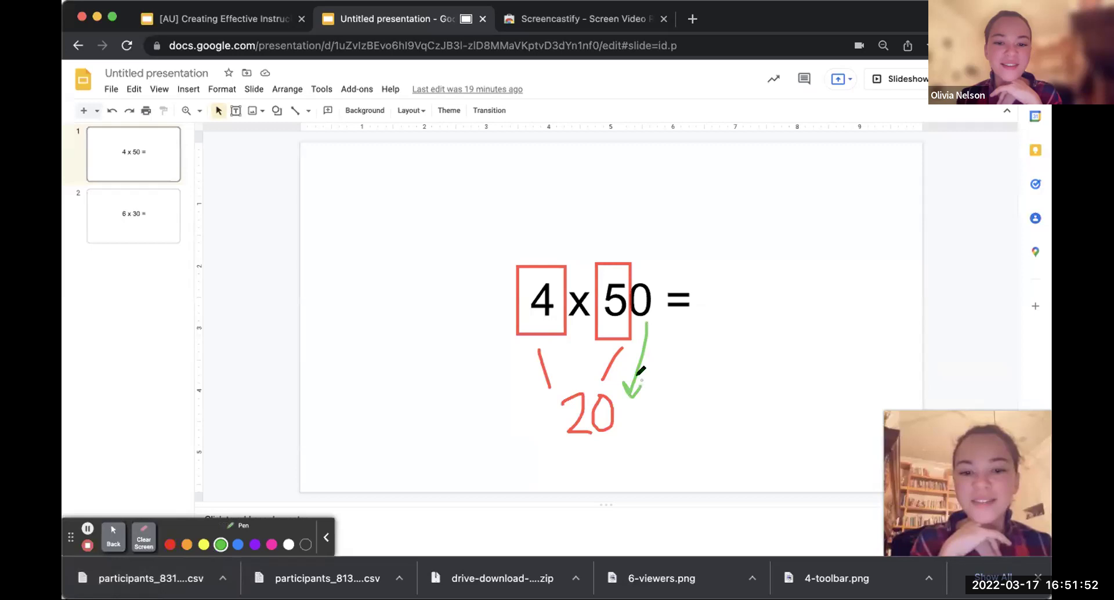
mouse_move(622, 400)
left_mouse_down()
mouse_move(636, 423)
mouse_move(633, 401)
left_mouse_up()
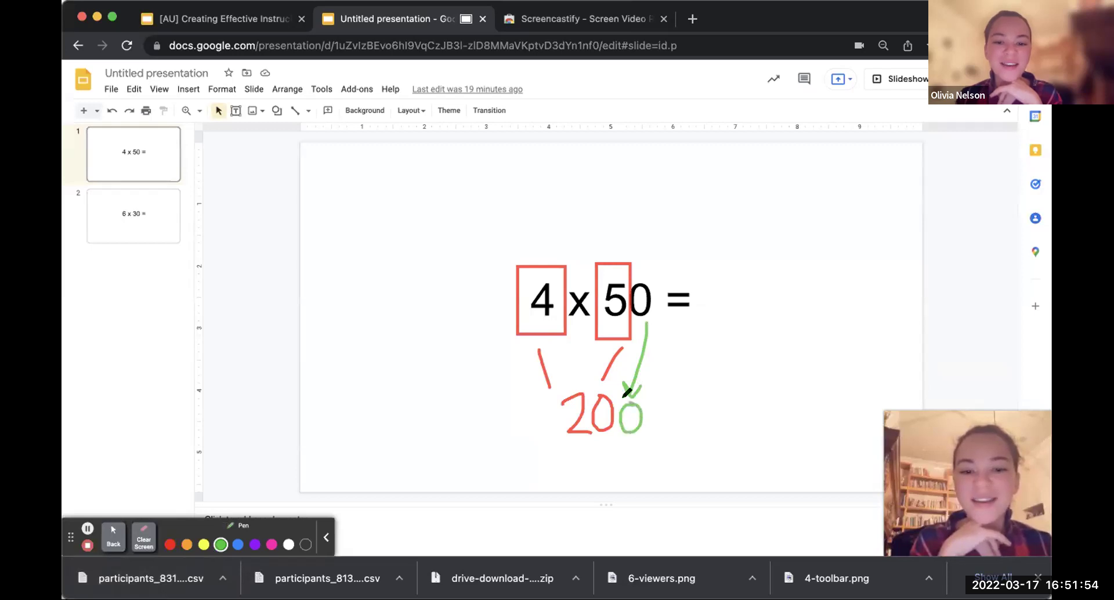
Step: With the pen set to purple, write 200 after the equals sign, pausing the recording around it
left_click(88, 529)
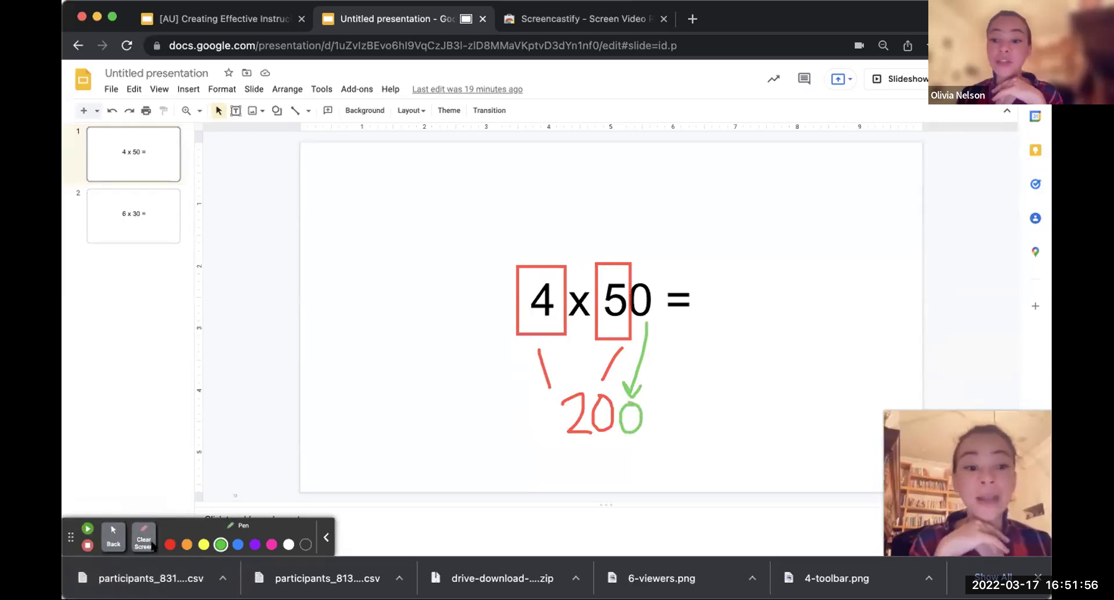
left_click(113, 533)
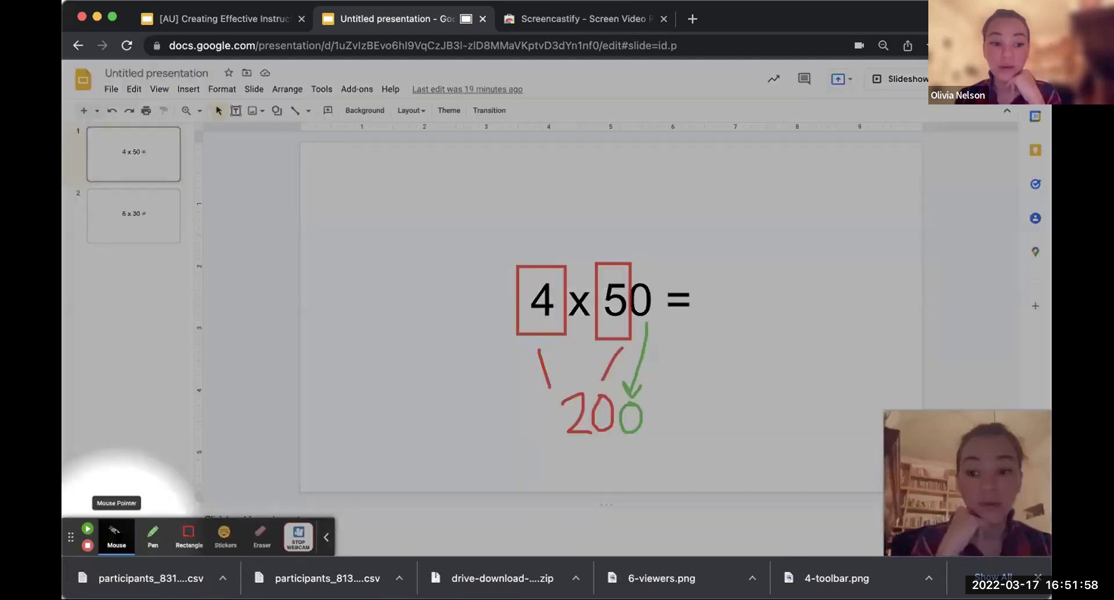
left_click(150, 537)
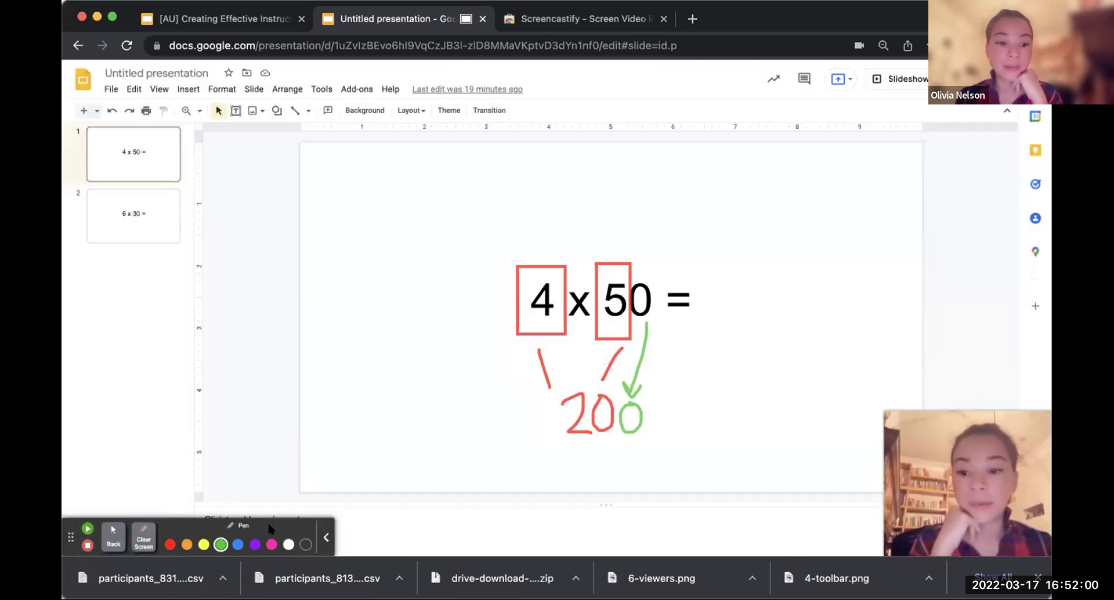
left_click(255, 544)
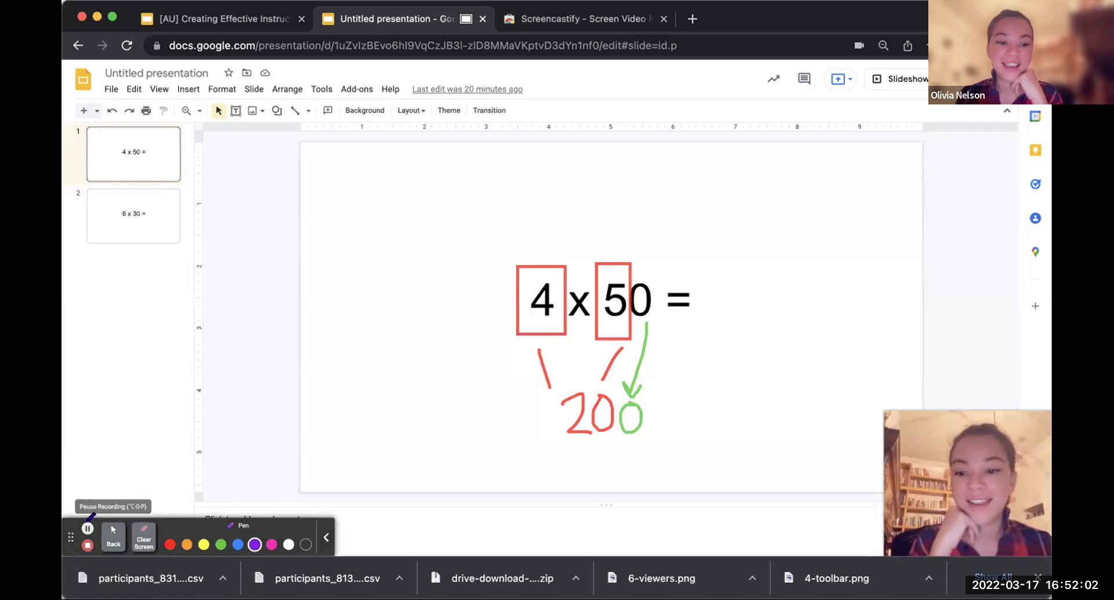
left_click(87, 528)
mouse_move(705, 276)
left_mouse_down()
mouse_move(713, 324)
mouse_move(729, 325)
left_mouse_up()
mouse_move(758, 271)
left_mouse_down()
mouse_move(745, 313)
mouse_move(776, 286)
mouse_move(756, 268)
mouse_move(815, 301)
mouse_move(792, 268)
left_mouse_up()
left_click(87, 528)
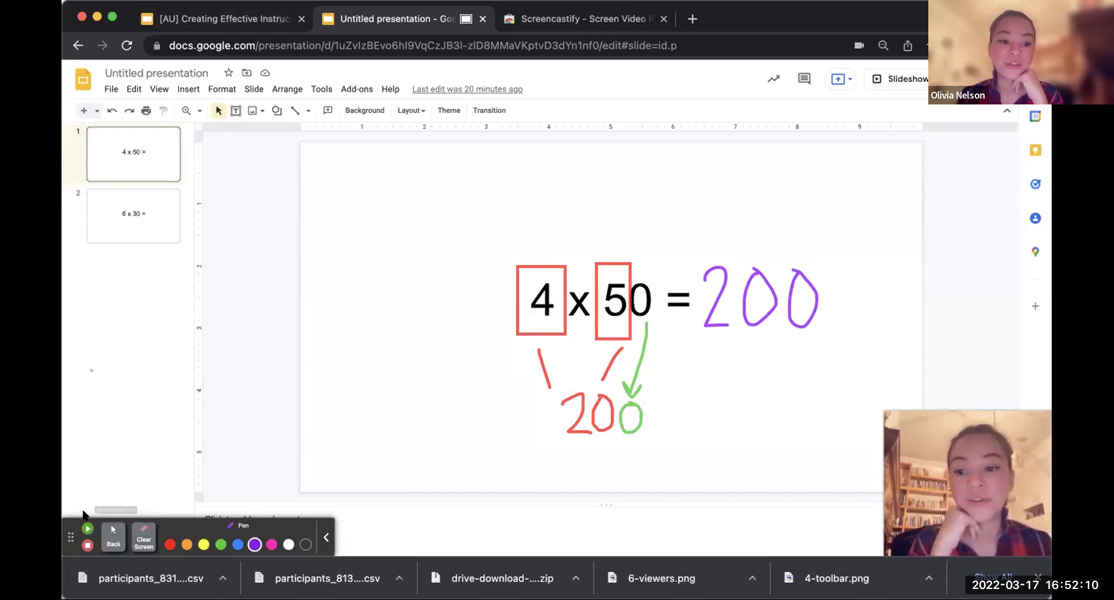
left_click(113, 537)
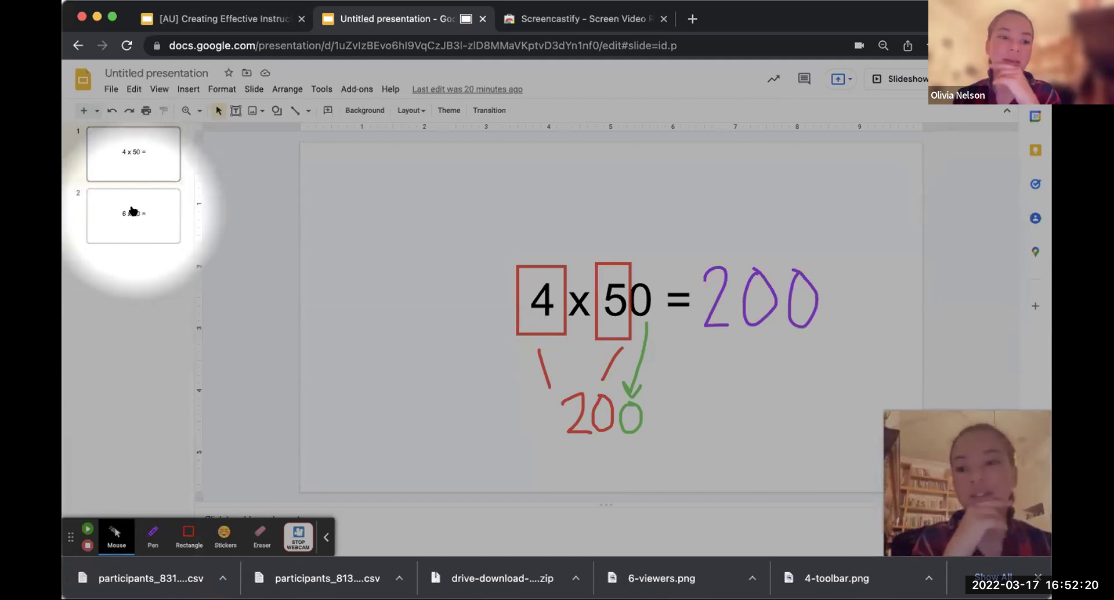
Step: On slide 2 (6 x 30), resume recording and draw red boxes around the 6 and 3
left_click(135, 214)
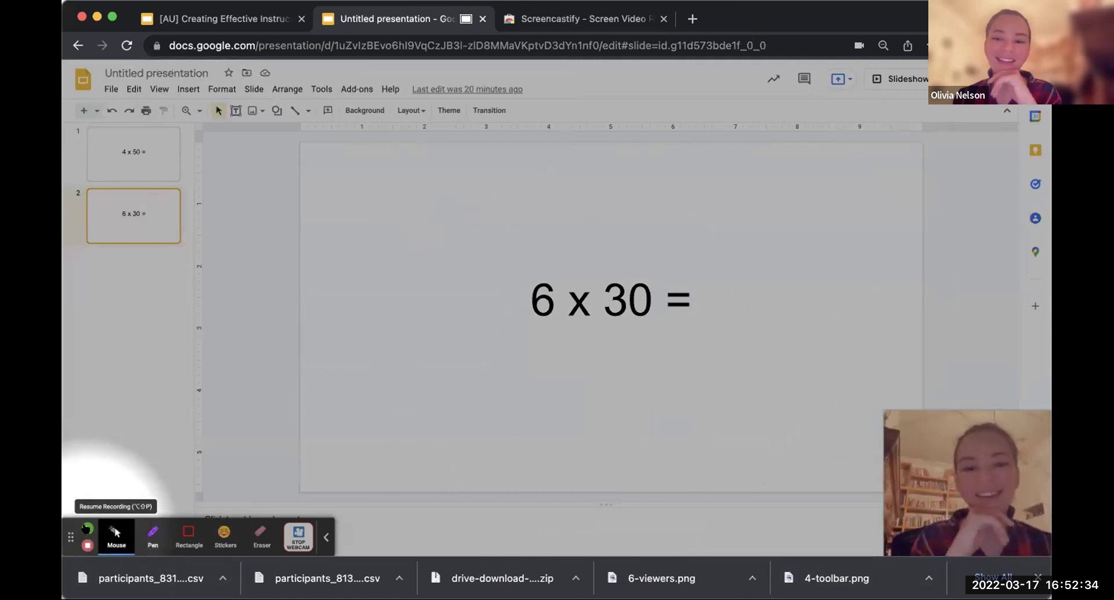
left_click(87, 529)
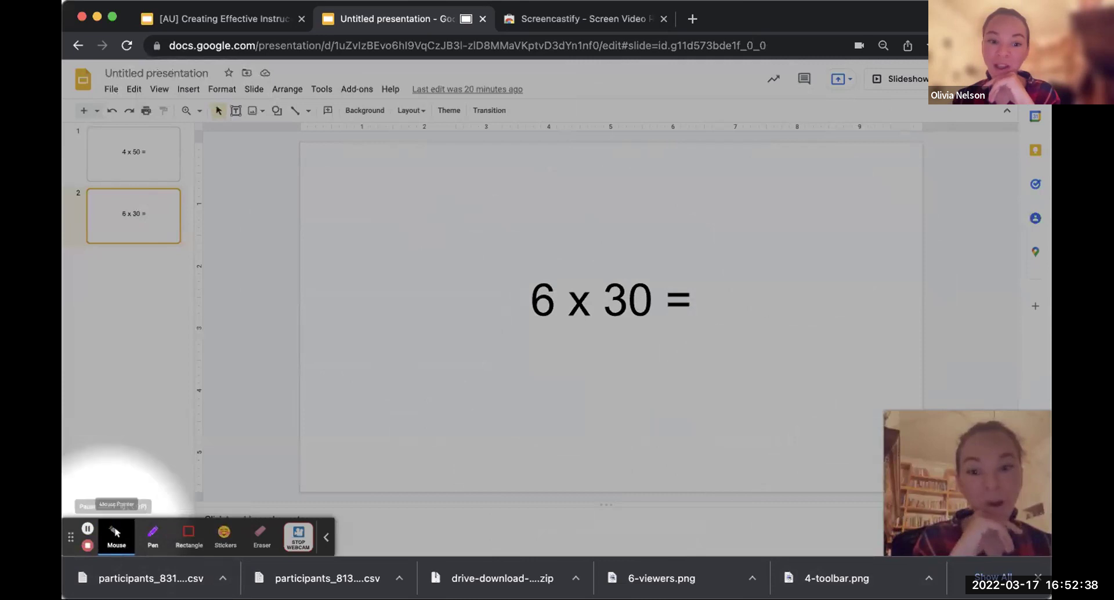
left_click(184, 535)
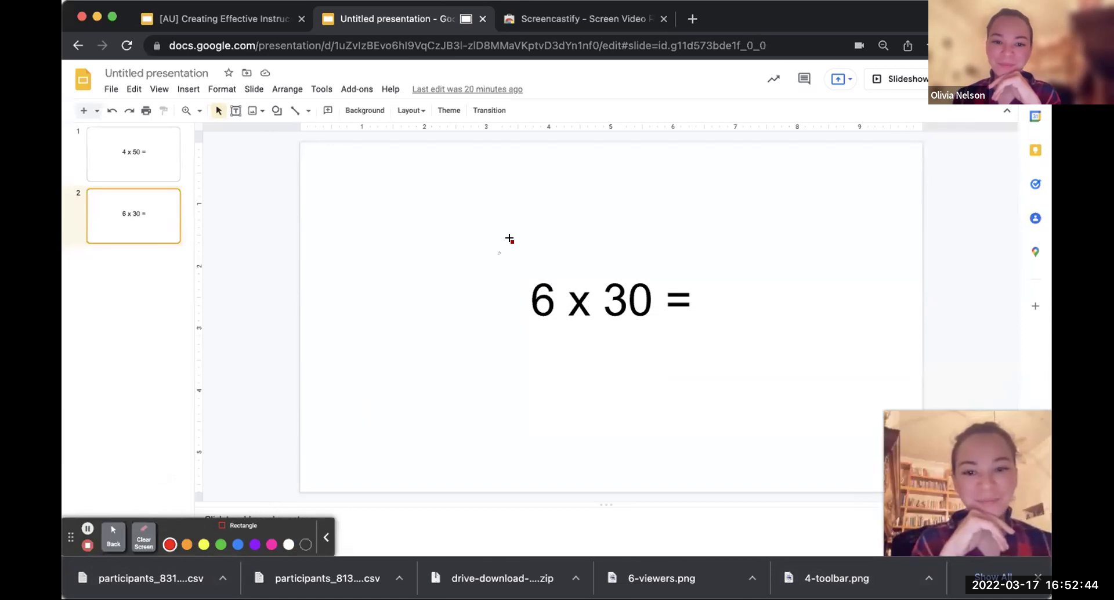
left_click_drag(518, 255, 572, 341)
left_click_drag(594, 263, 631, 338)
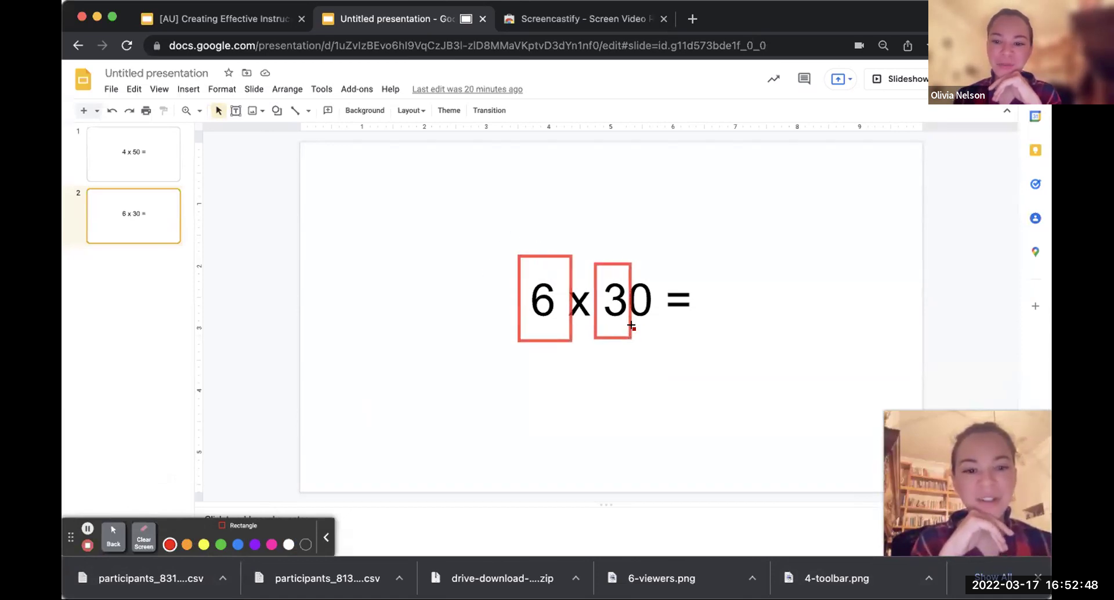
Step: Write a red 18, then a green arrow and 0 to make 180
left_click(113, 537)
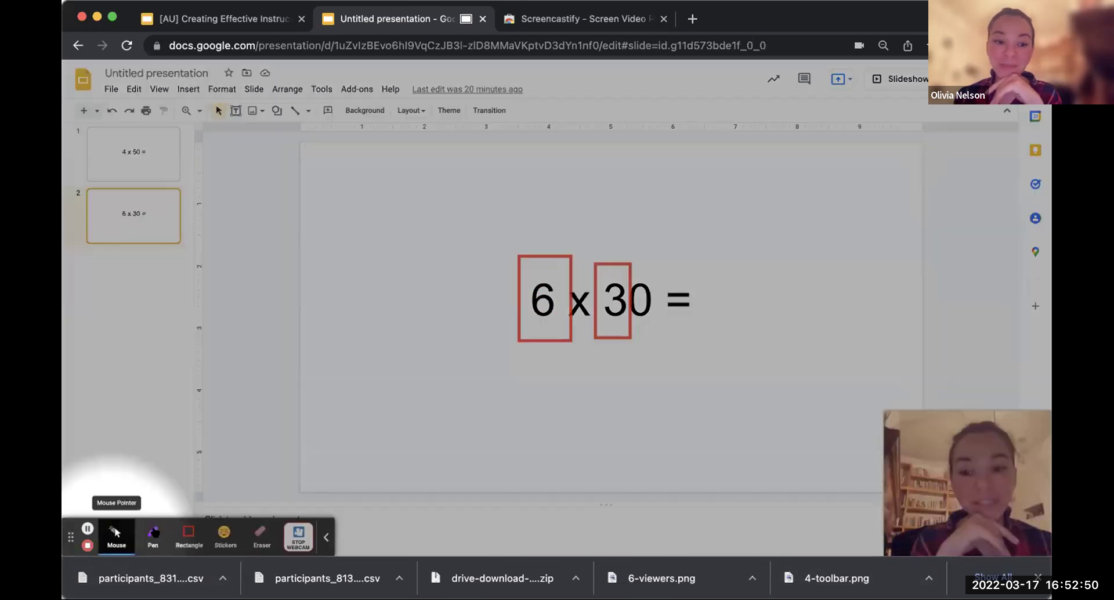
left_click(152, 537)
left_click(170, 544)
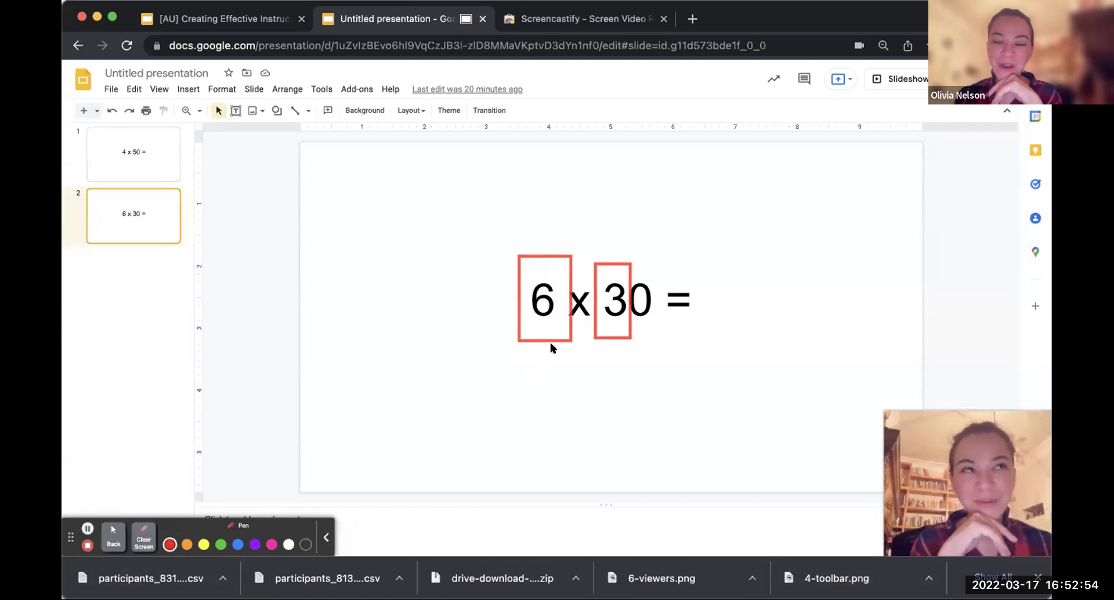
left_click_drag(550, 350, 564, 385)
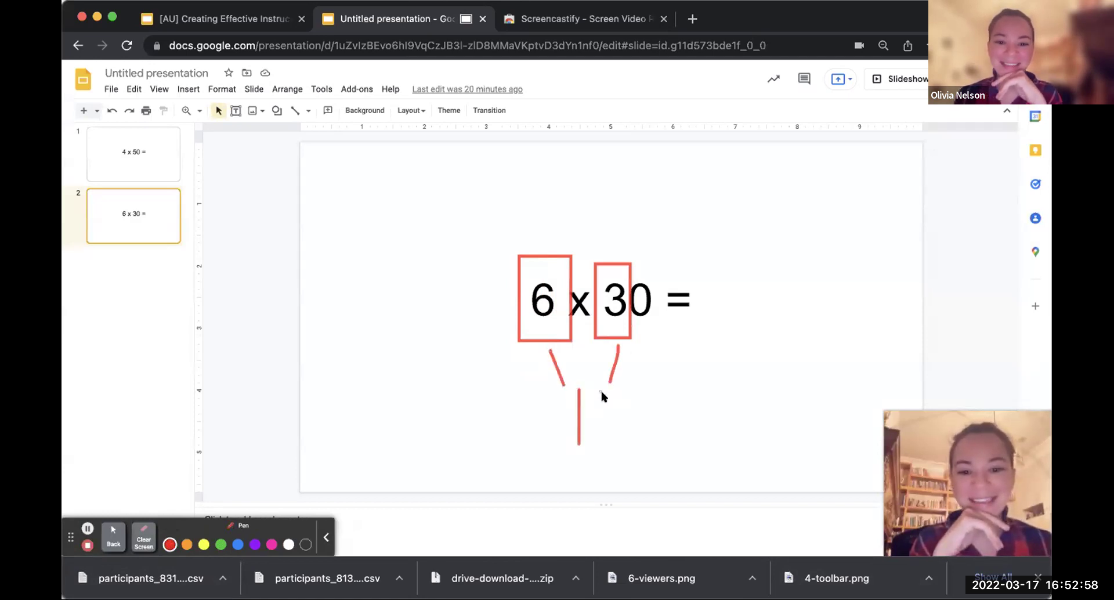
mouse_move(597, 393)
left_mouse_down()
mouse_move(588, 414)
mouse_move(612, 416)
left_mouse_up()
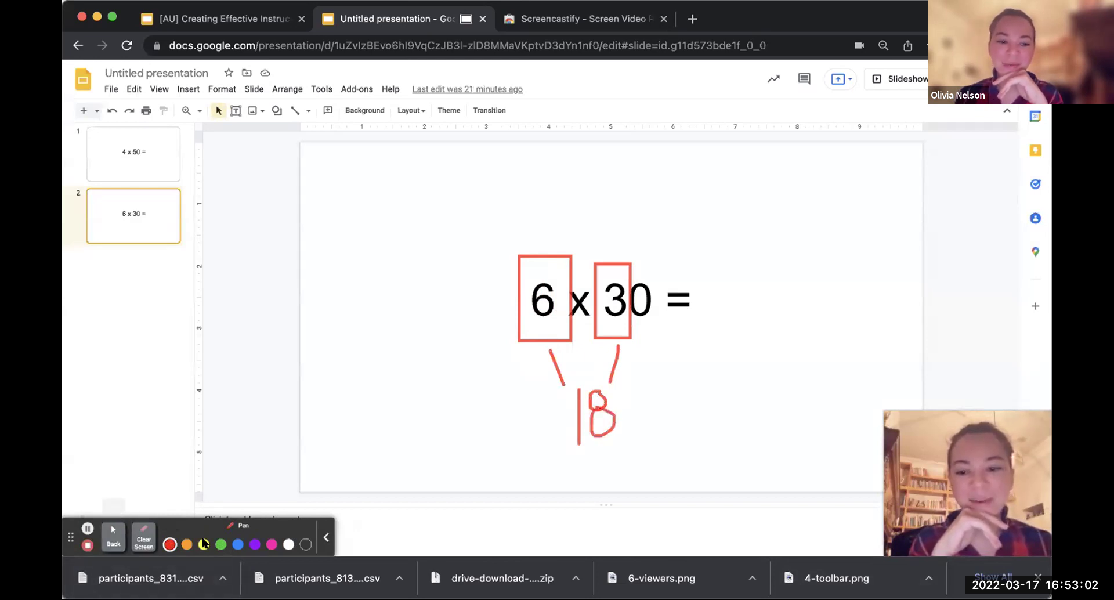
left_click(219, 544)
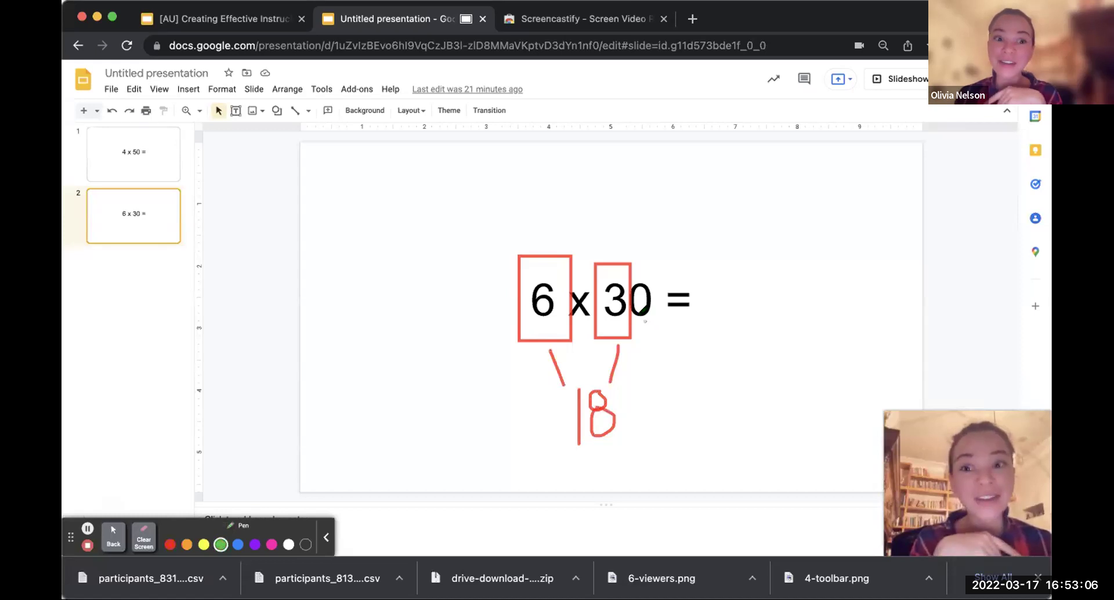
left_click_drag(646, 321, 640, 378)
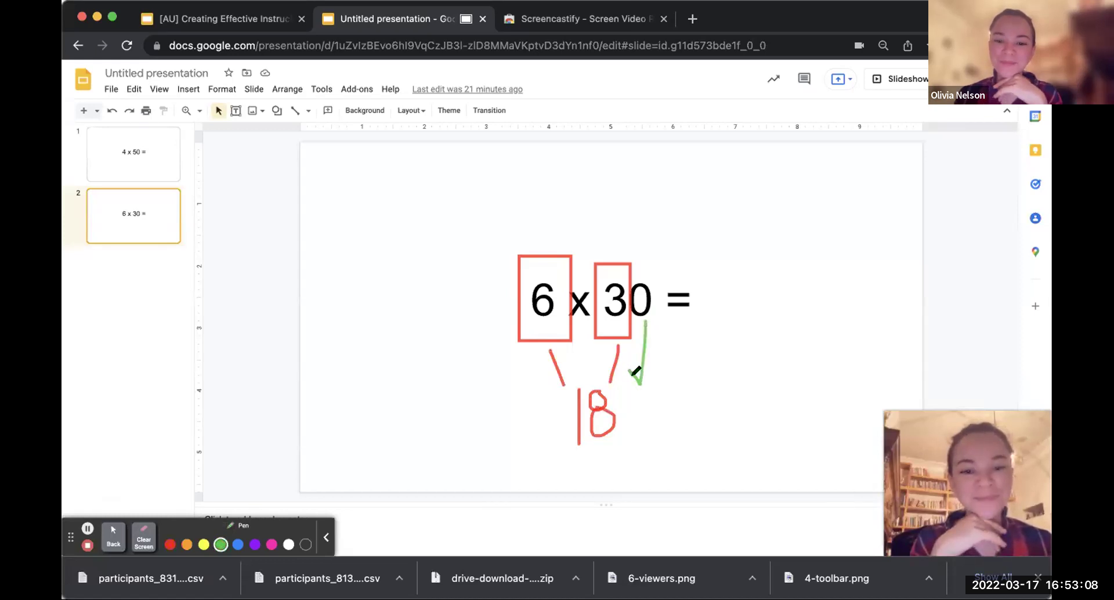
left_click_drag(638, 426, 642, 400)
Step: Write a purple 180 after the equals sign and end the recording
left_click(115, 535)
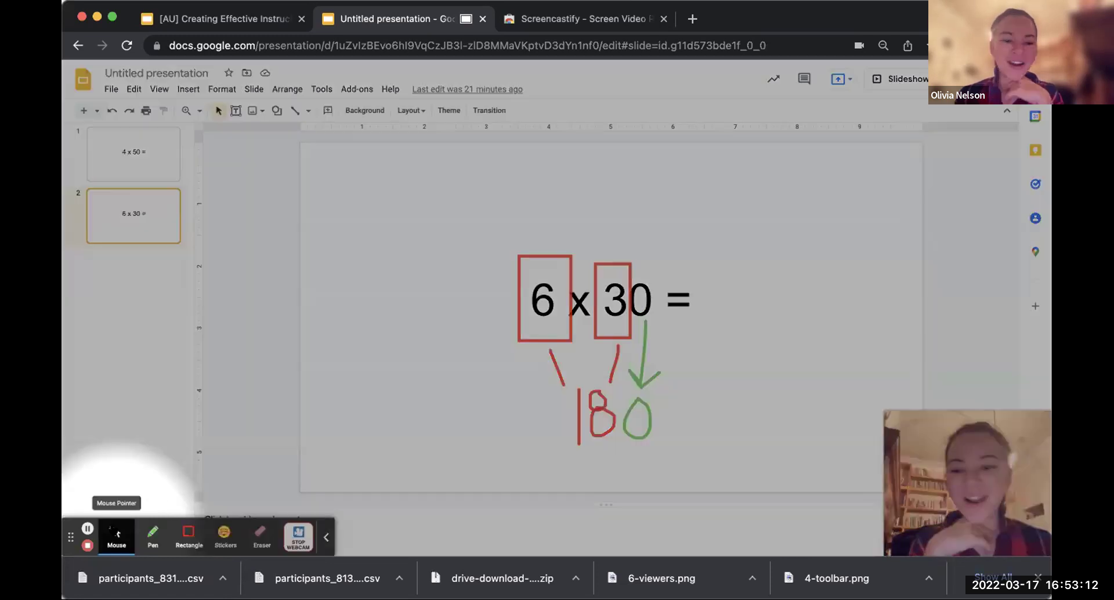
left_click(152, 534)
left_click(254, 545)
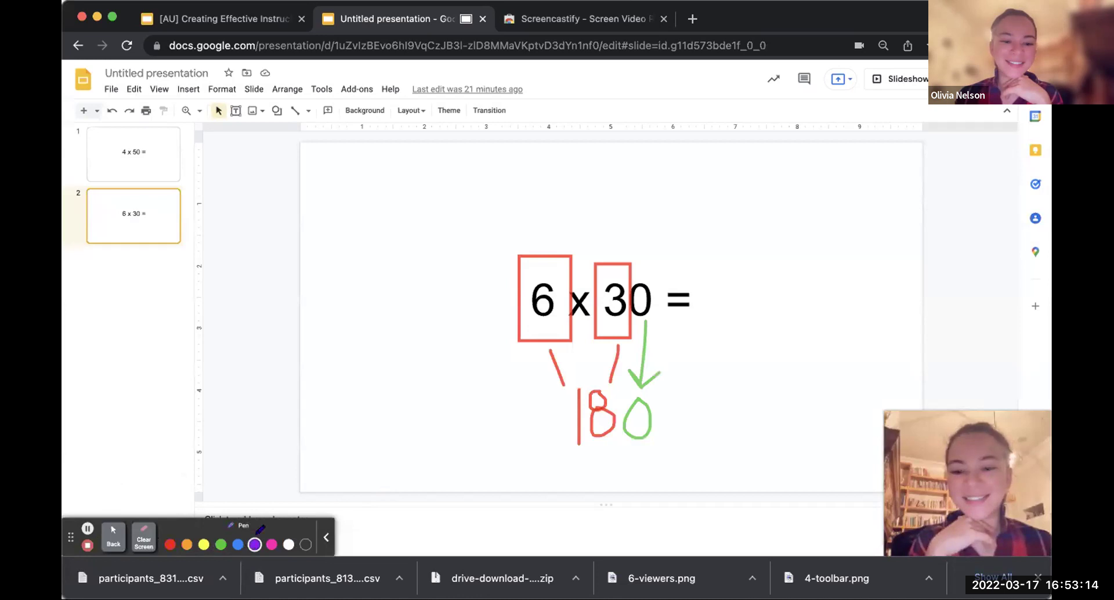
left_click_drag(720, 271, 721, 312)
mouse_move(732, 264)
left_mouse_down()
mouse_move(742, 304)
mouse_move(756, 291)
mouse_move(738, 278)
mouse_move(767, 301)
mouse_move(779, 281)
mouse_move(771, 310)
left_mouse_up()
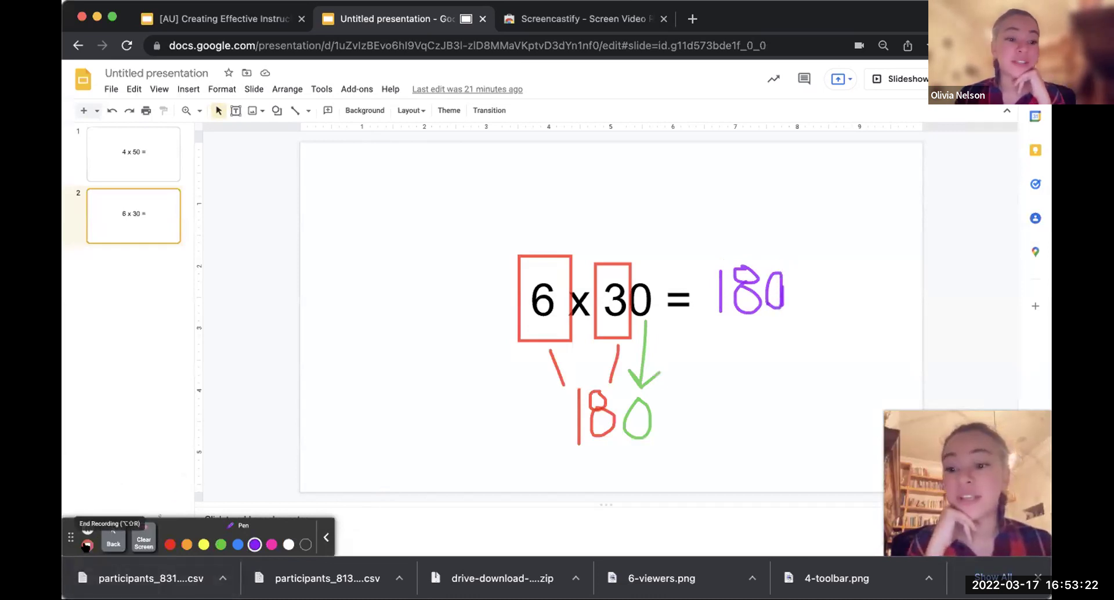
left_click(88, 546)
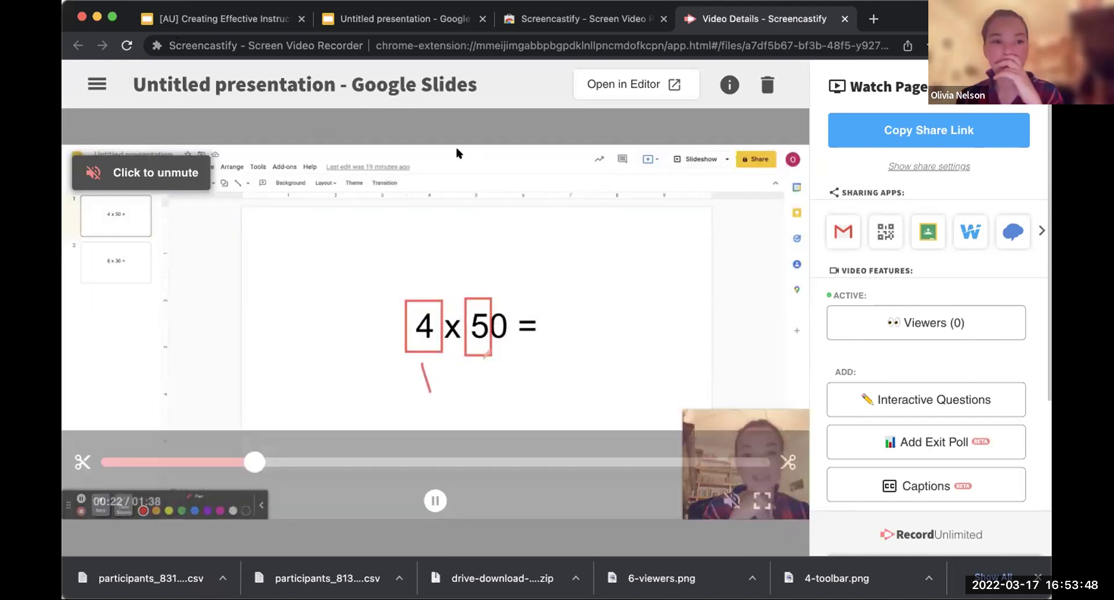
Step: Pause the new 01:38 recording's playback, select its title, then return to the presentation
left_click(435, 503)
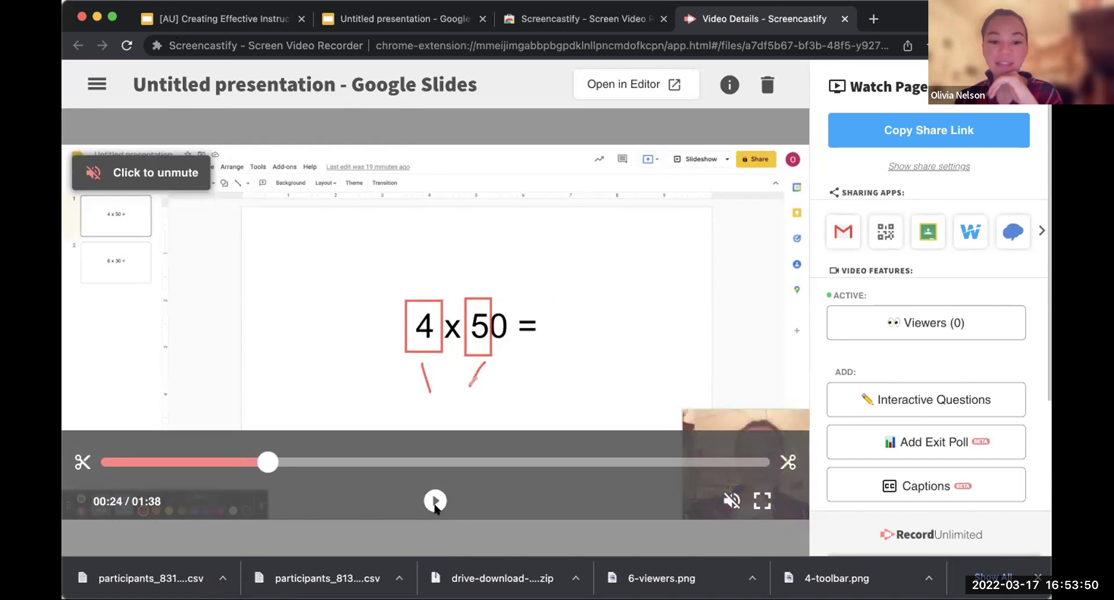
left_click(305, 82)
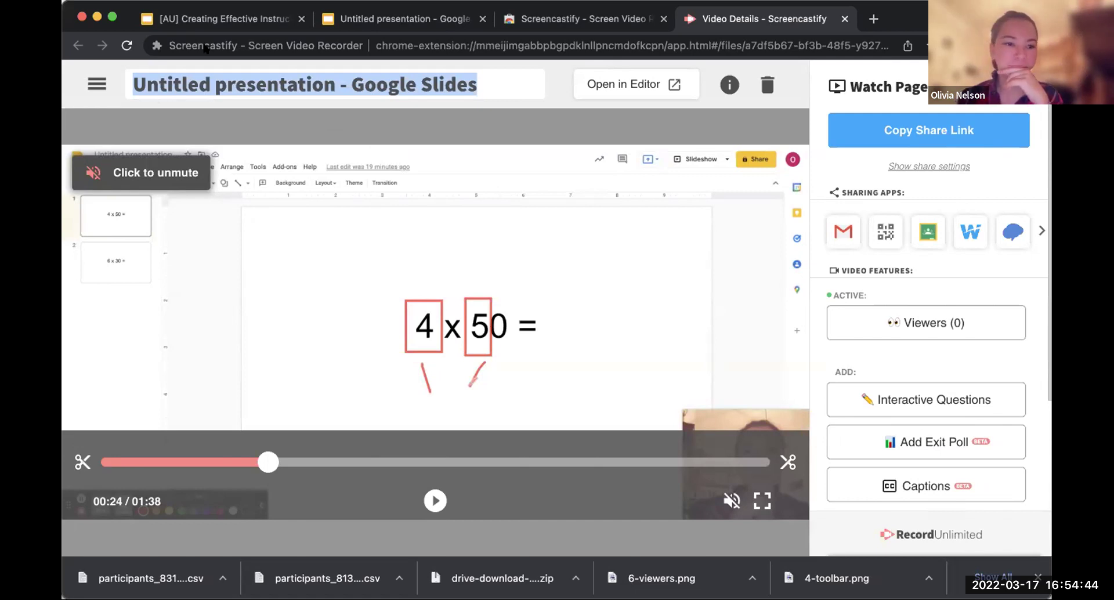
left_click(224, 9)
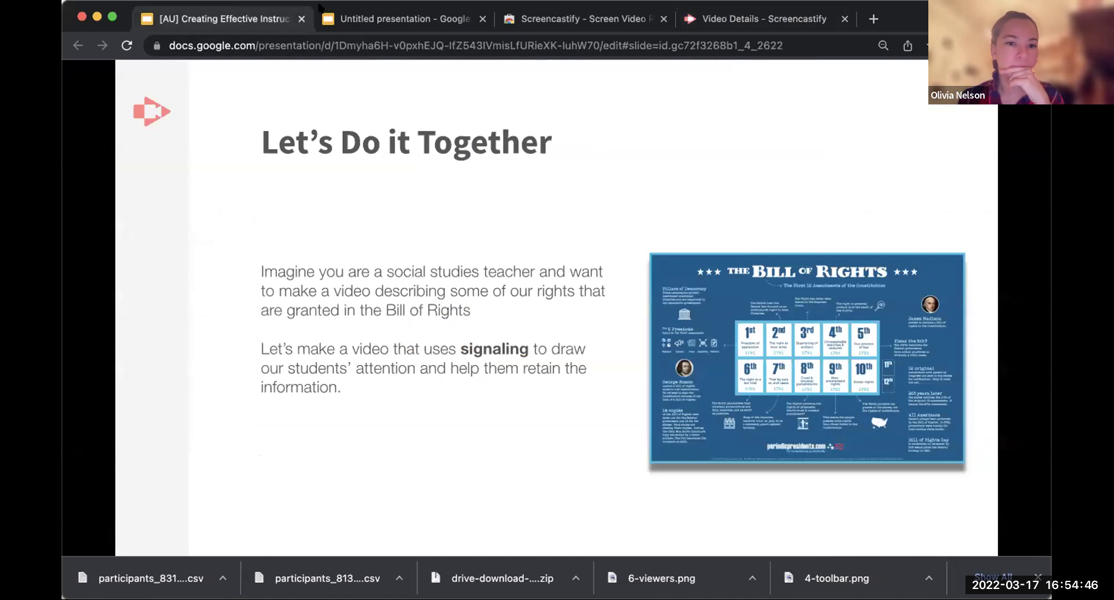
Step: Advance to the 'Supercharge videos with simple editing' slide, then return to Video Details
left_click(923, 107)
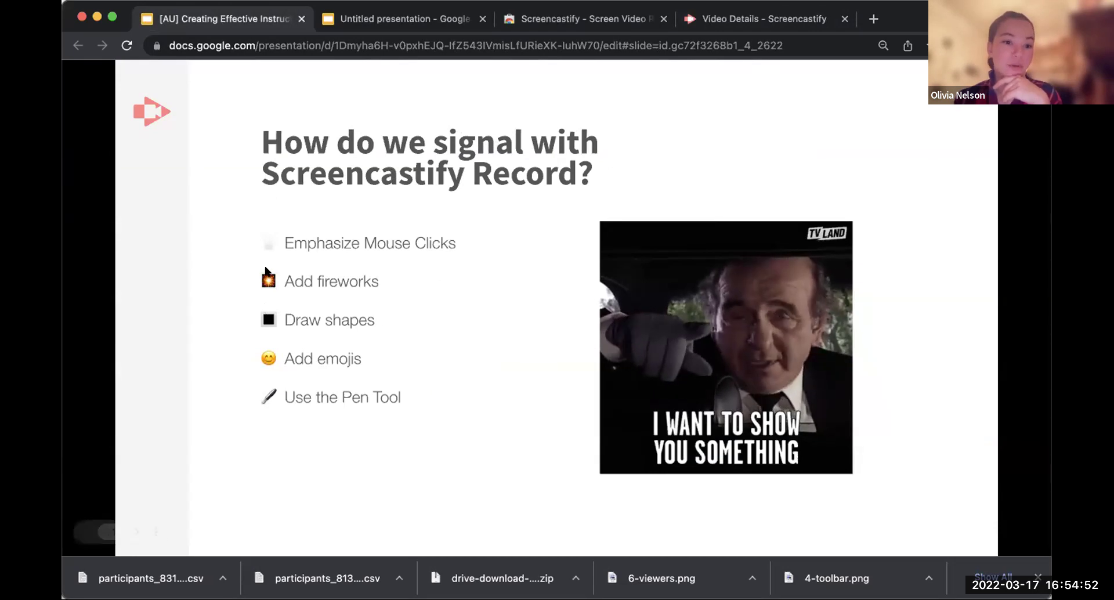
left_click(960, 134)
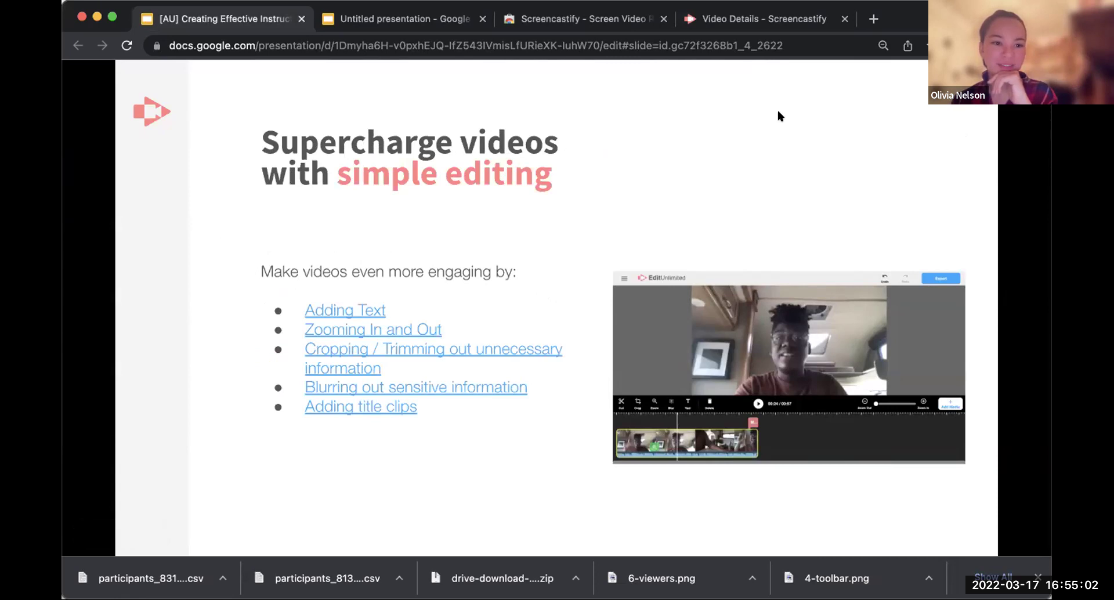
left_click(788, 22)
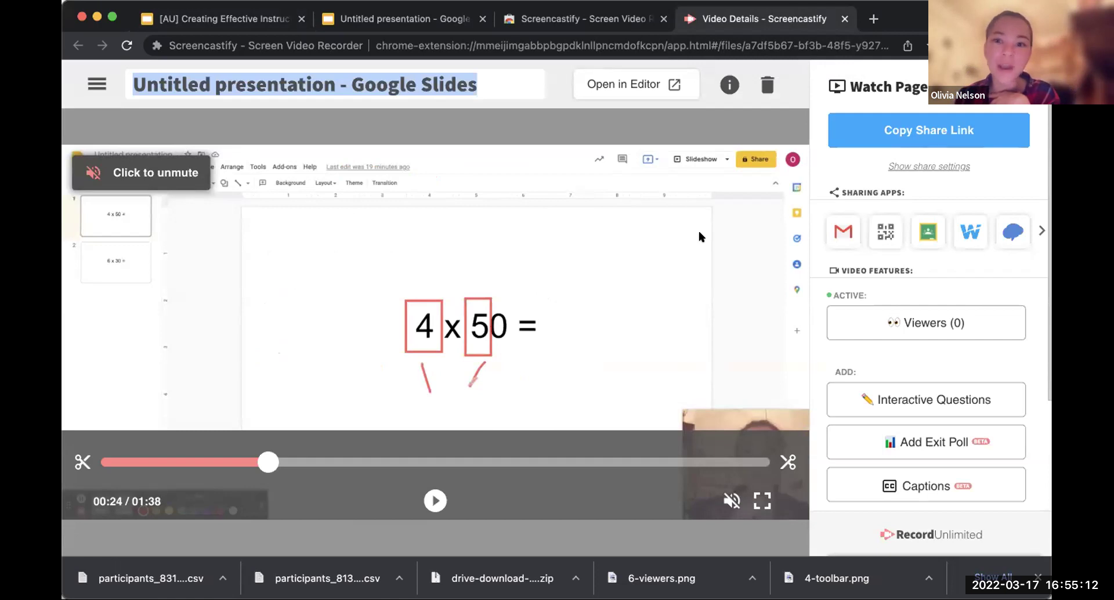
Step: Open the 01:38 math lesson recording in the Screencastify video editor
left_click(655, 85)
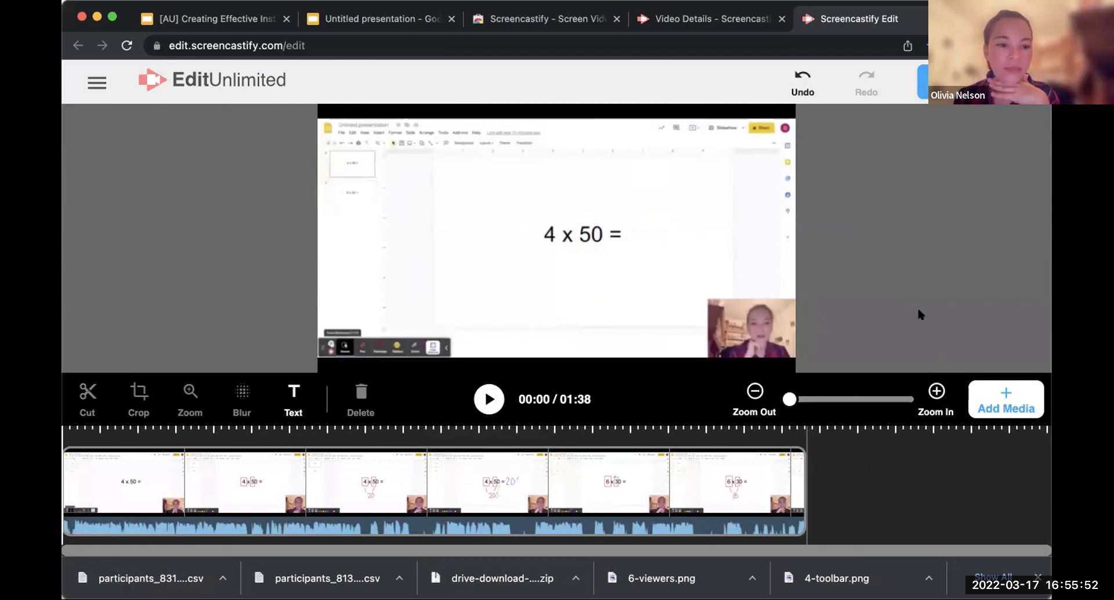
Step: Select the recording clip at 00:08 and insert a new text box there
left_click(998, 397)
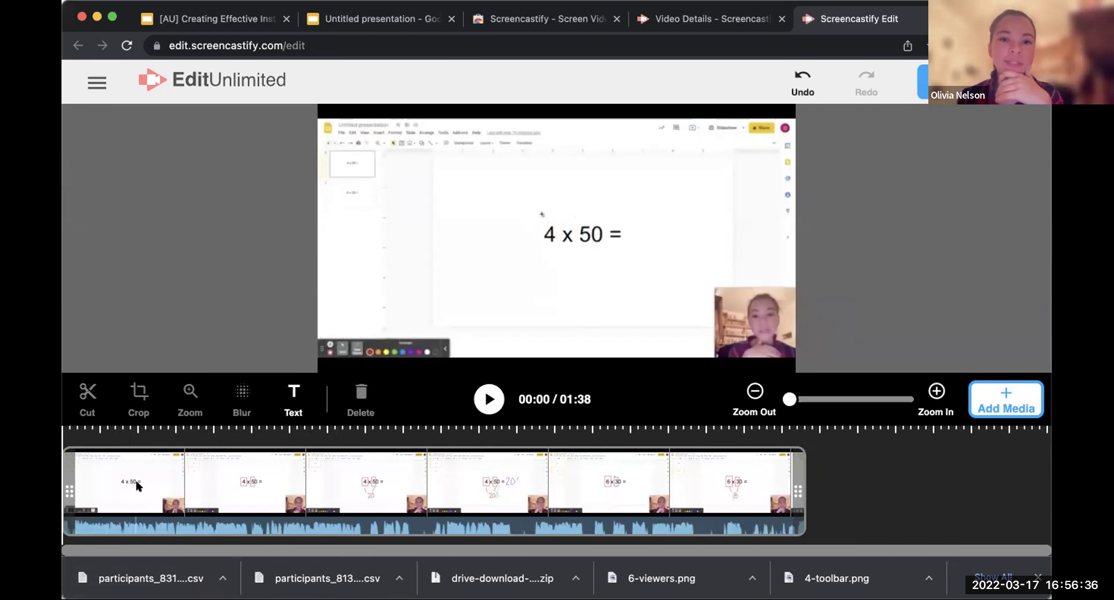
left_click(120, 483)
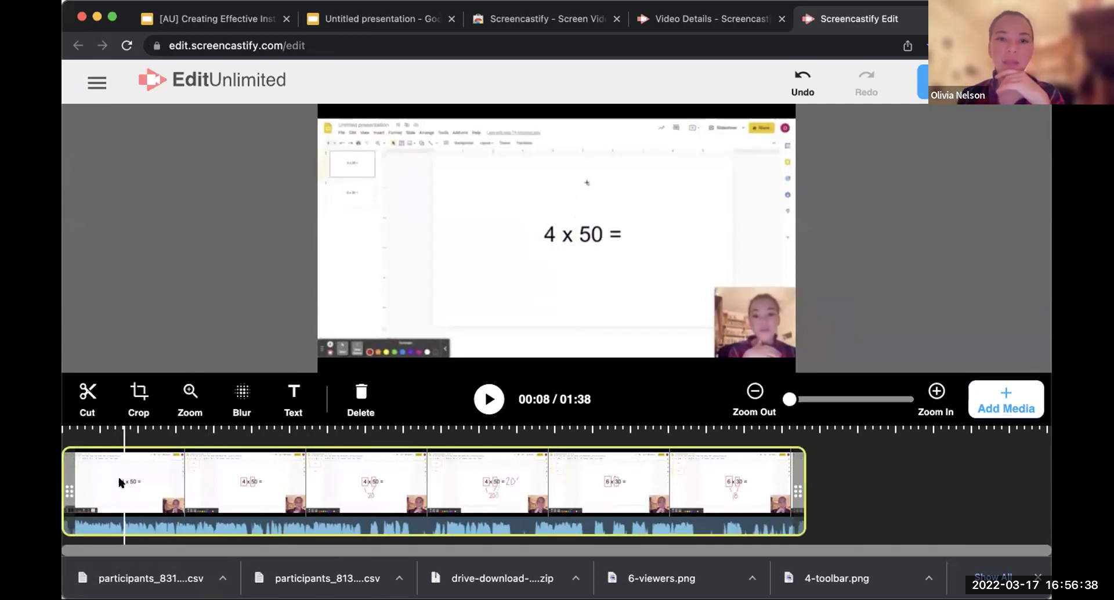
left_click(293, 394)
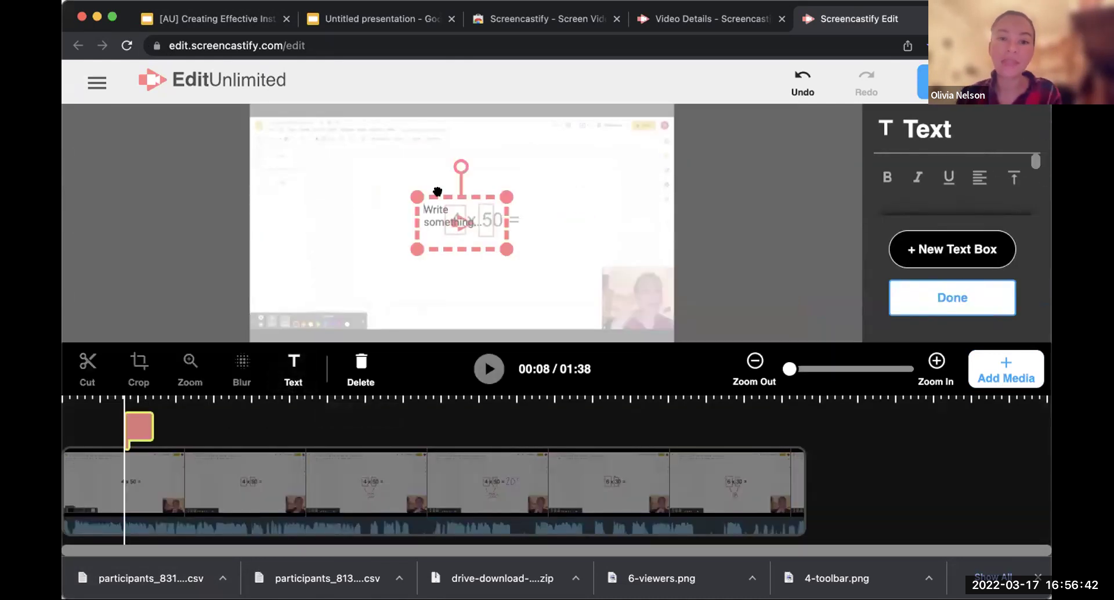
Step: Enter 'STEP 1: FIND THE CLUE NUMBERS', enlarge the font, and give the box a light-blue fill
type("STE")
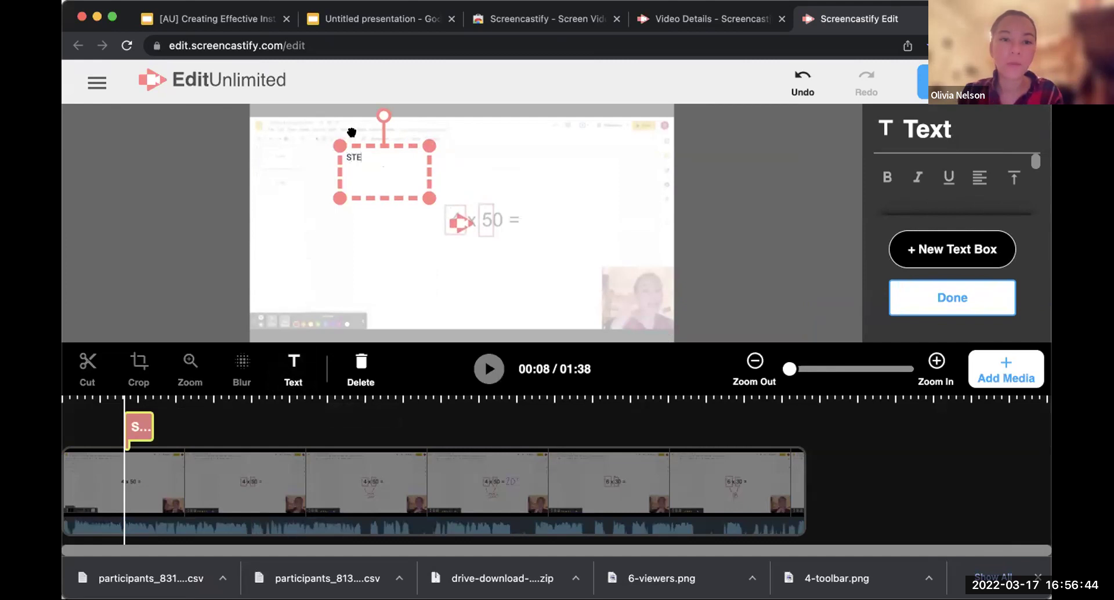
type("P 1:")
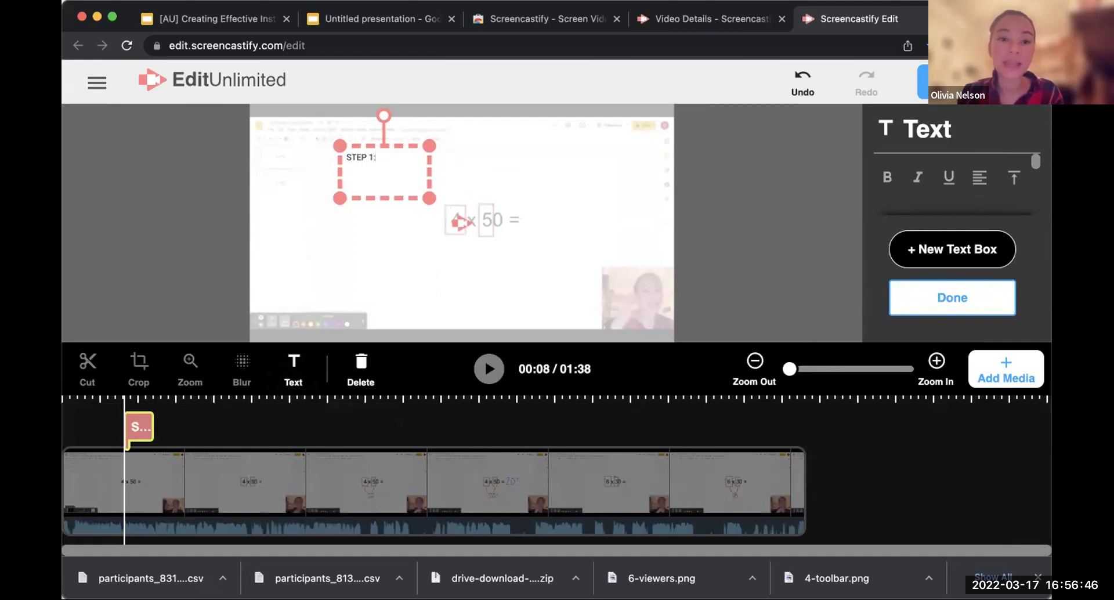
type(" FIND THE CLUE NUMBERS!")
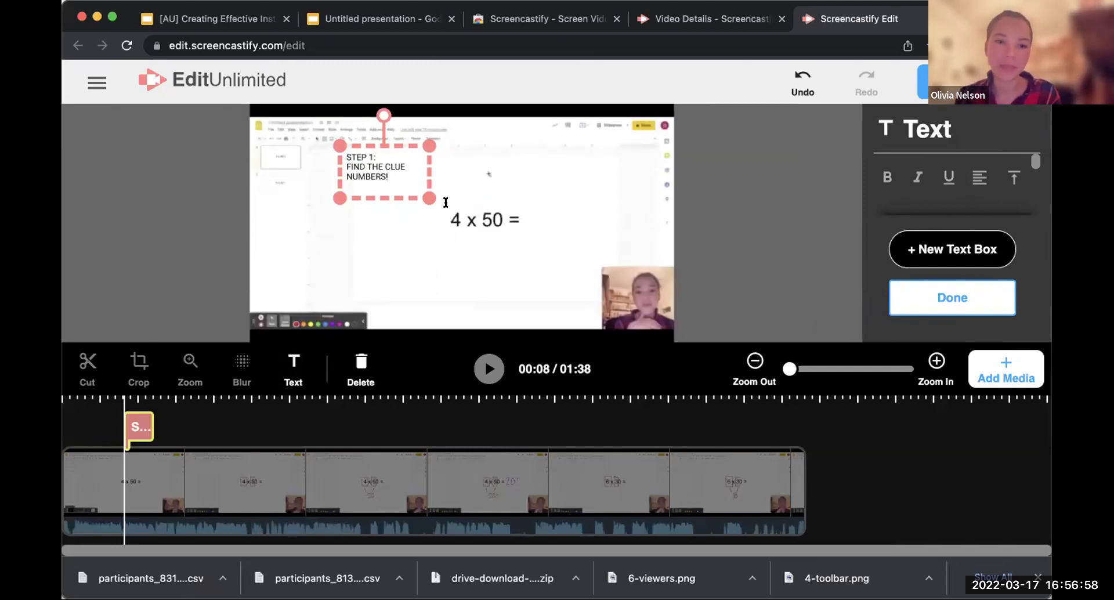
double_click(418, 169)
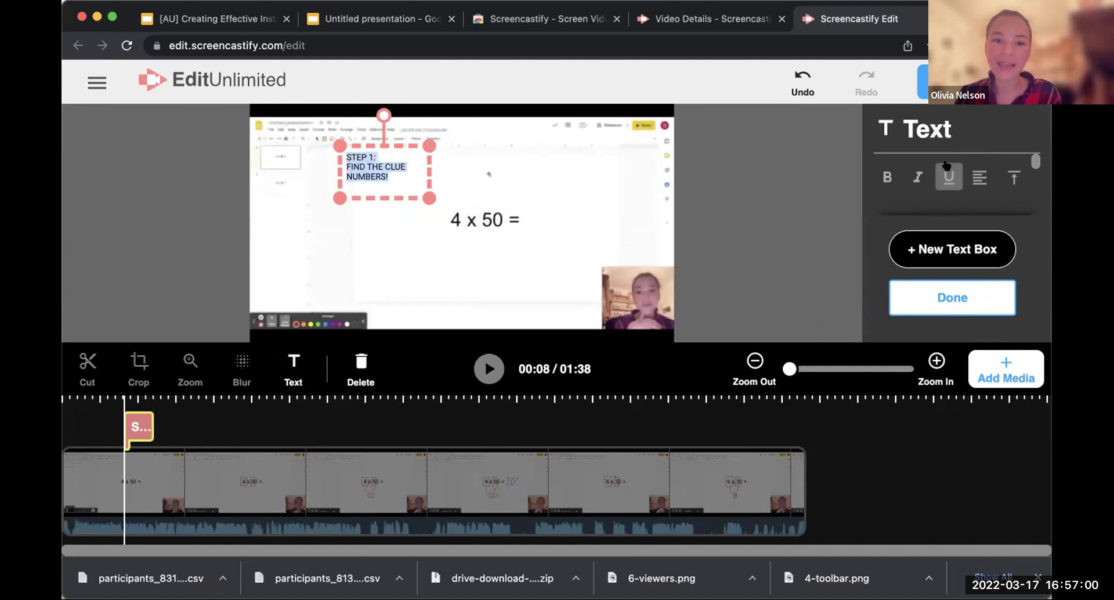
scroll(981, 174, "down", 3)
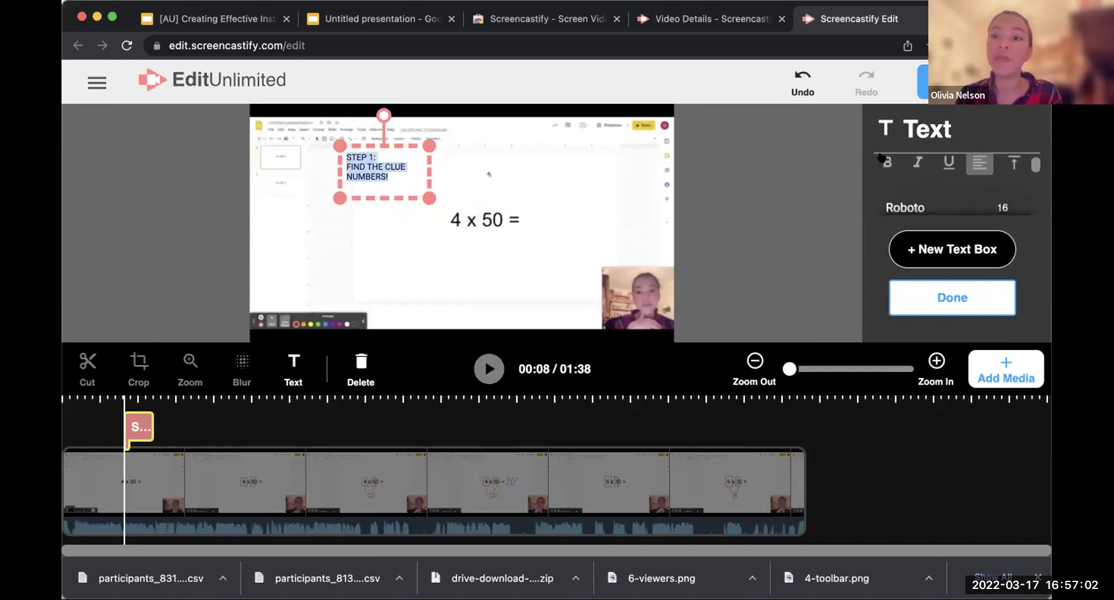
left_click_drag(907, 181, 915, 182)
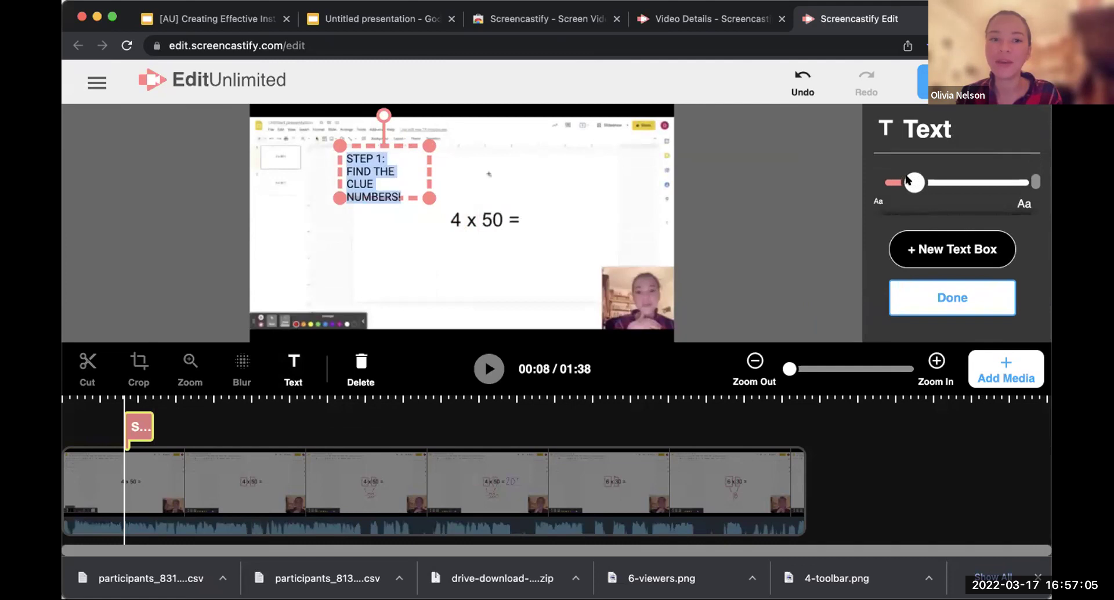
scroll(962, 205, "down", 2)
left_click(955, 187)
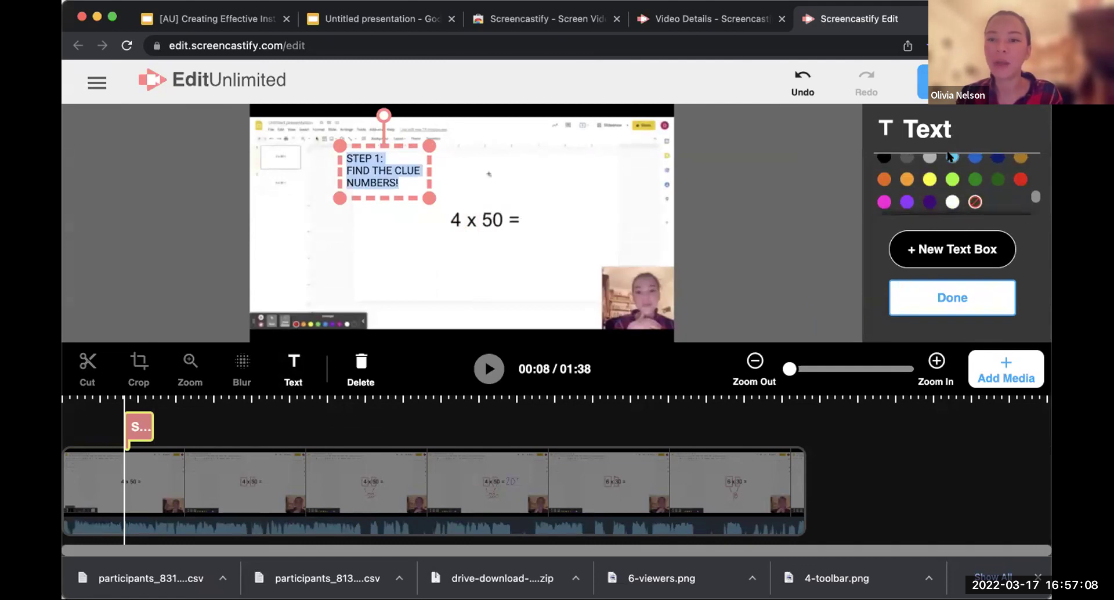
left_click(951, 157)
scroll(994, 214, "up", 2)
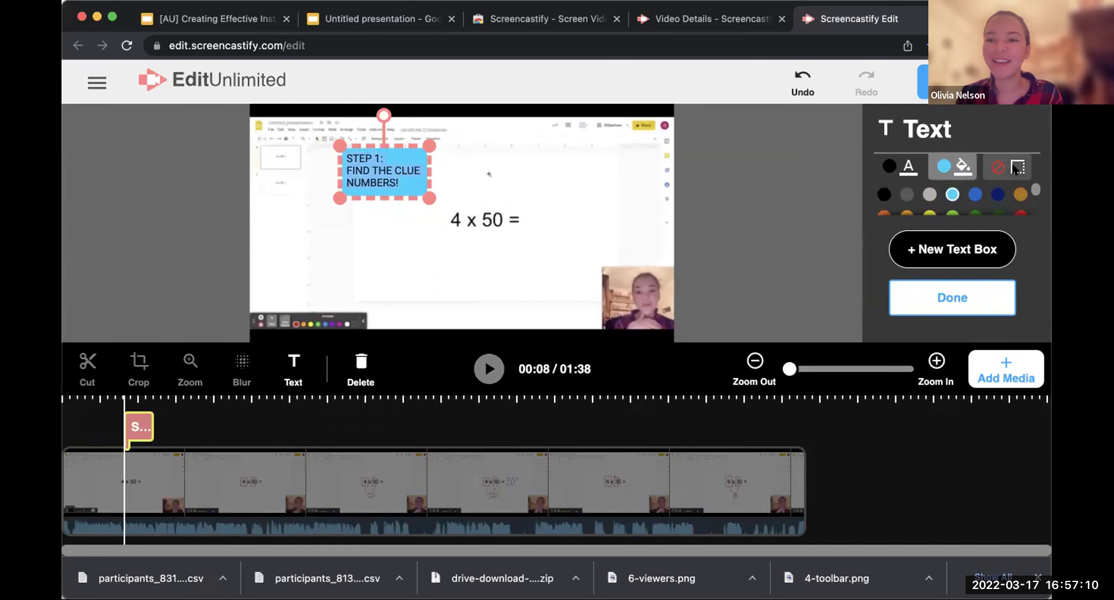
scroll(934, 192, "down", 3)
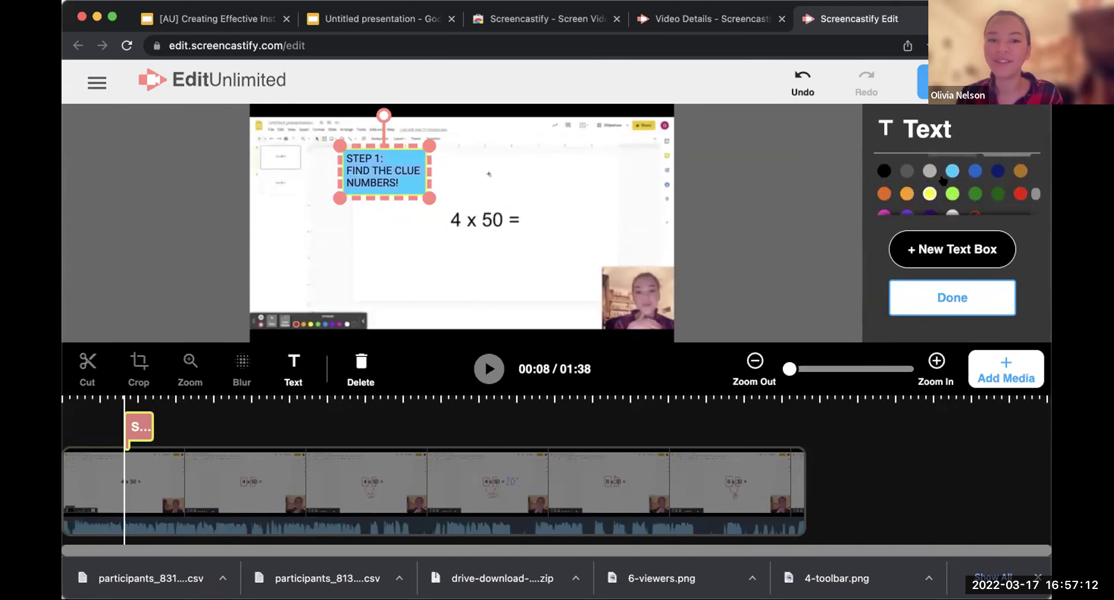
scroll(943, 180, "down", 1)
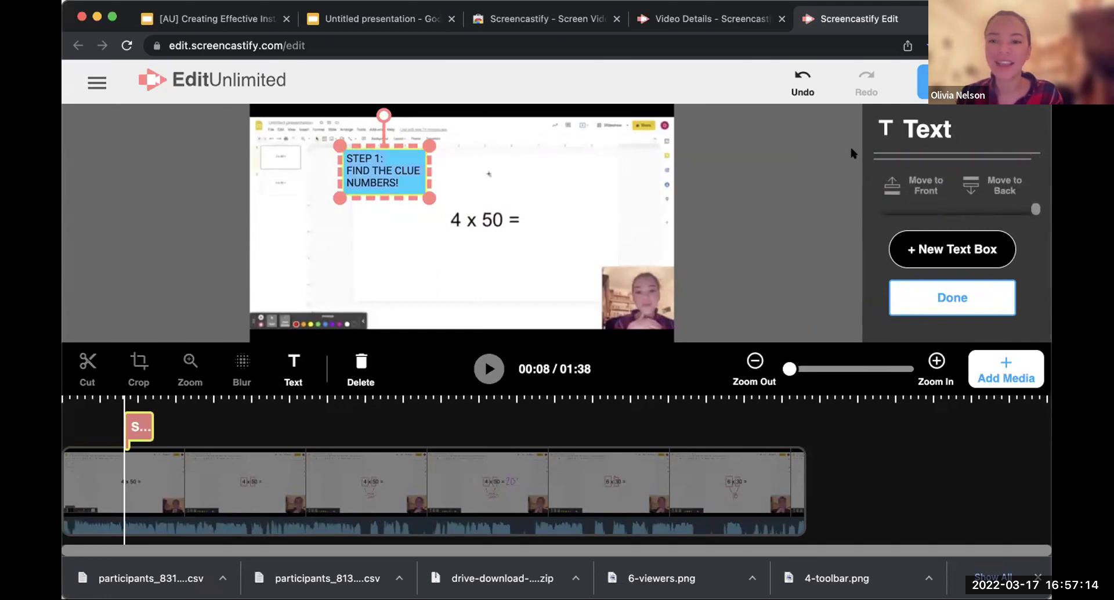
left_click(957, 296)
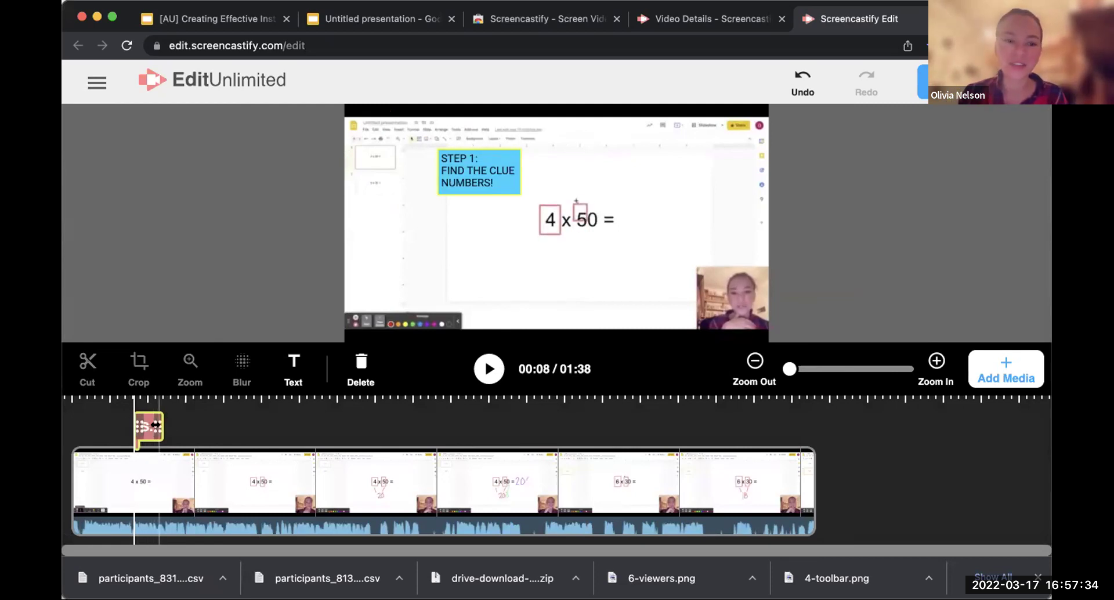
Step: Extend the STEP 1 overlay to about 00:16, then add a new text box at 00:20
left_click_drag(158, 425, 143, 424)
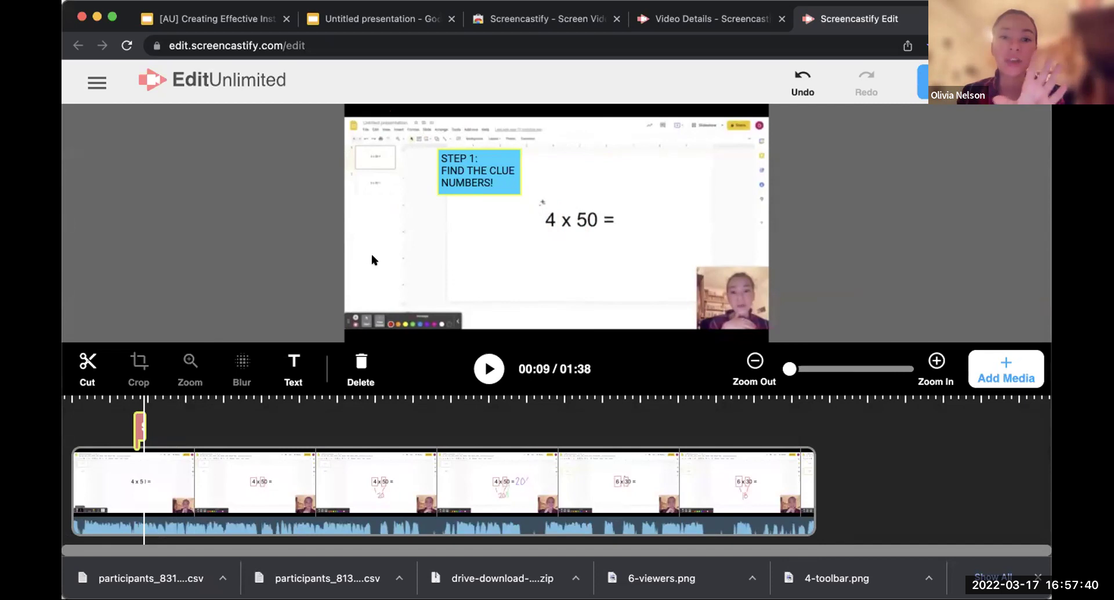
left_click_drag(141, 424, 195, 424)
left_click(182, 475)
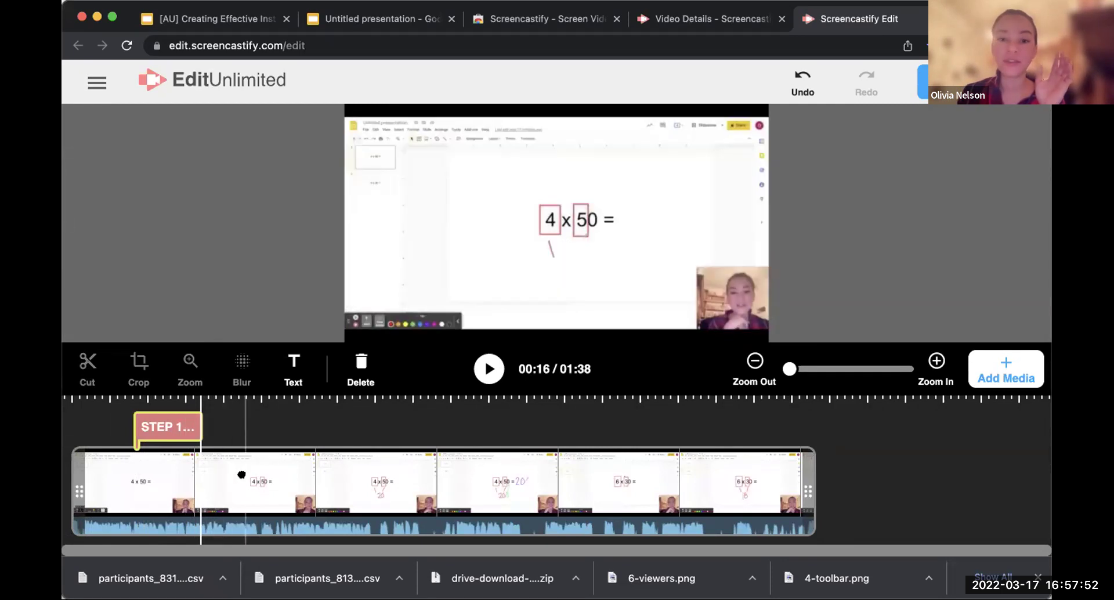
left_click(225, 474)
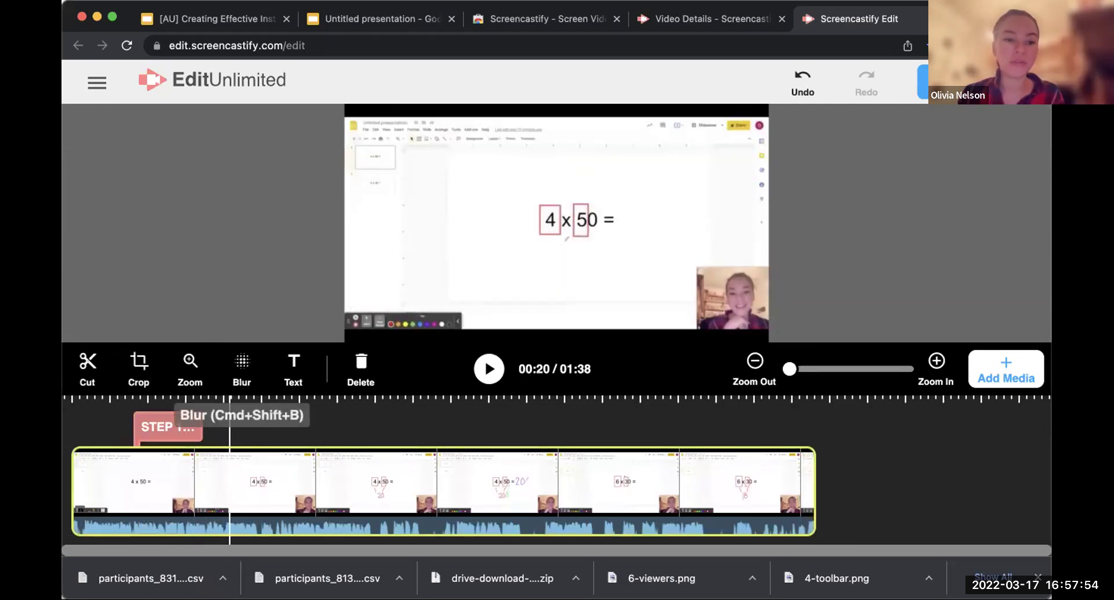
left_click(293, 369)
Step: Enter 'STEP 2: MULTIPLY YOUR CLUE NUMBERS' in the new text box and finish it
type("S")
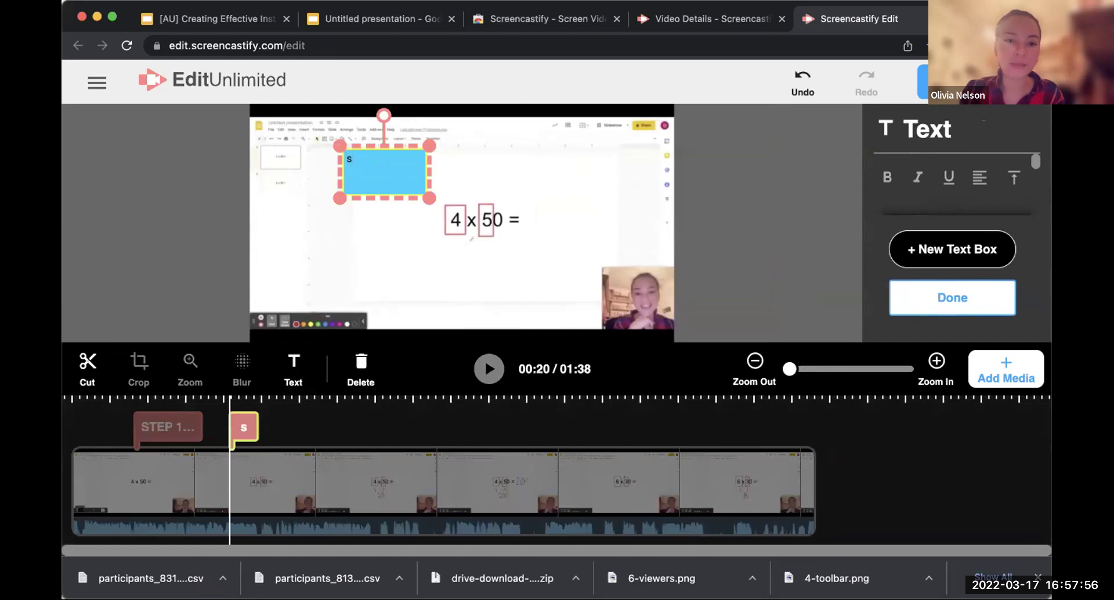
type("TEP 2: MULTIPLY YOUR CLUE NUMBERS")
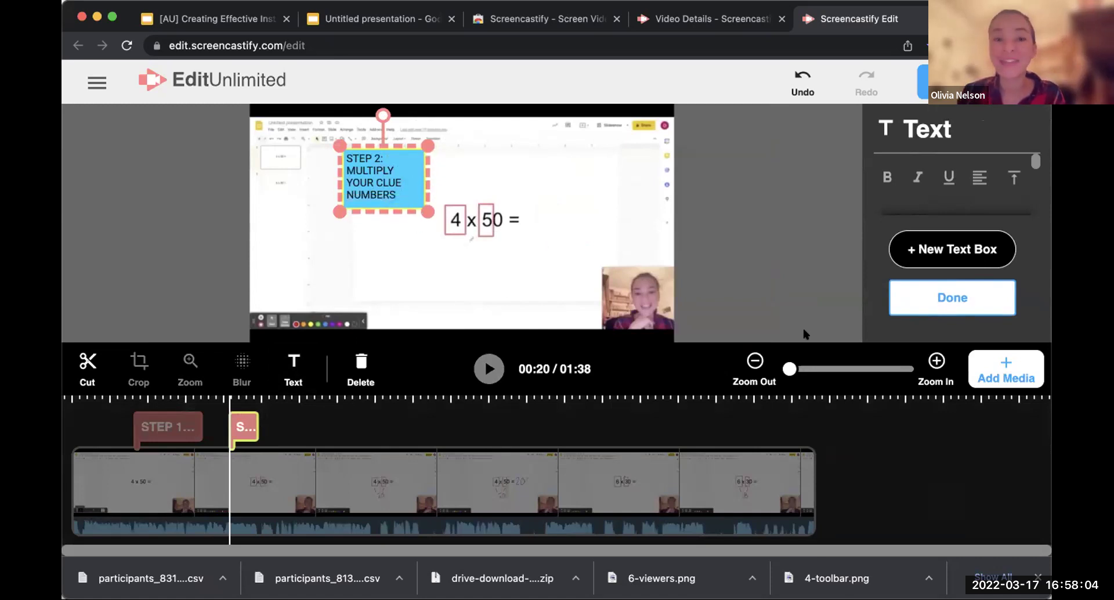
left_click(926, 294)
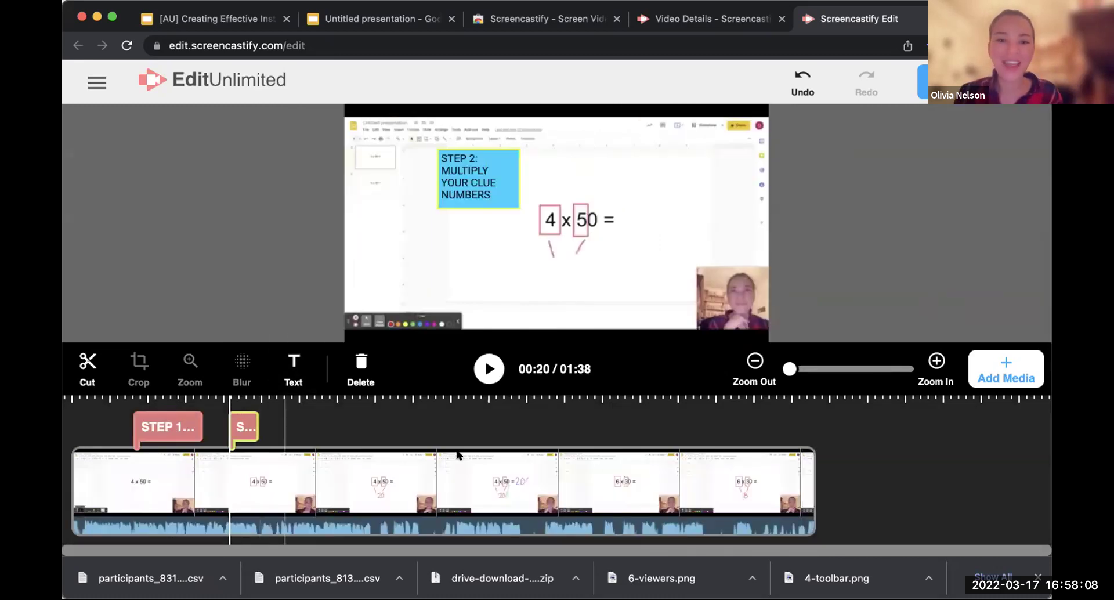
Step: Review the video from 00:13, then place the playhead at 00:25
left_click(175, 464)
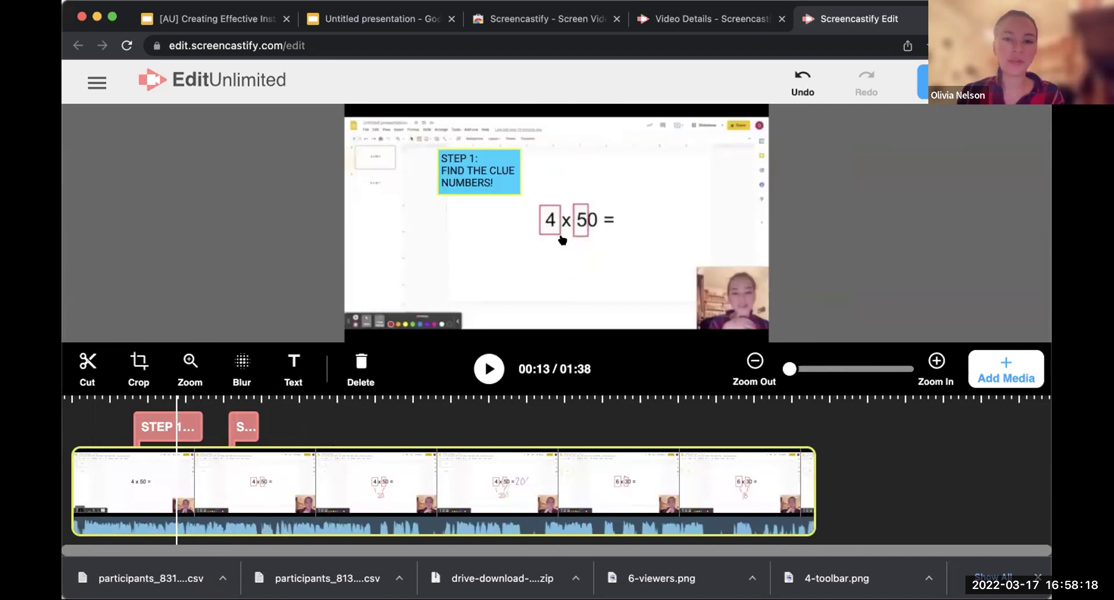
left_click(254, 478)
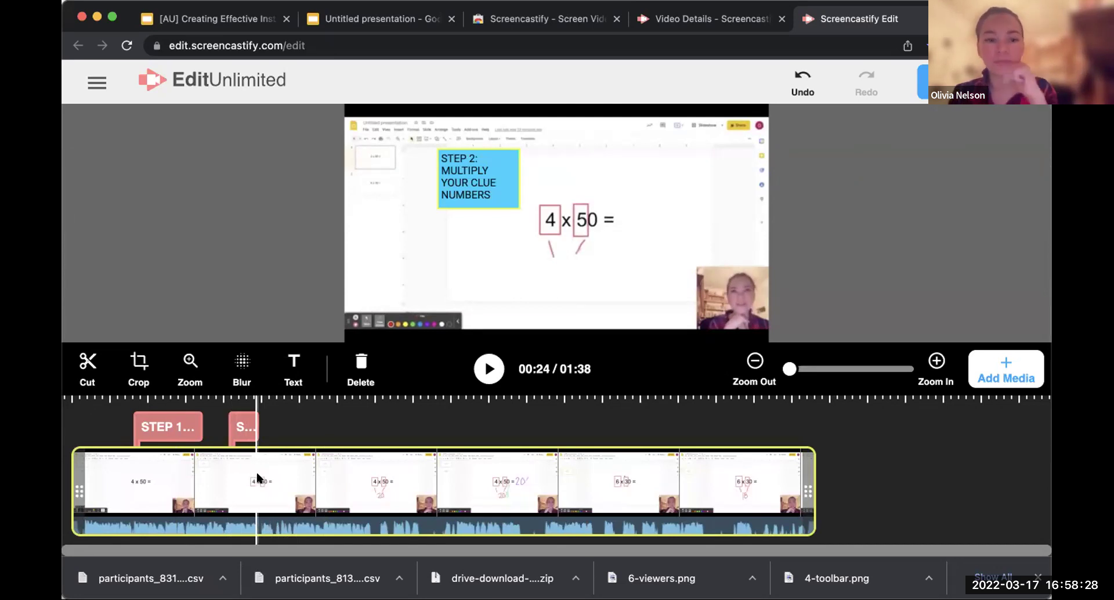
left_click(268, 477)
Step: Add a zoom effect framed tightly around the handwritten working and red 20 beneath the equation
left_click(190, 366)
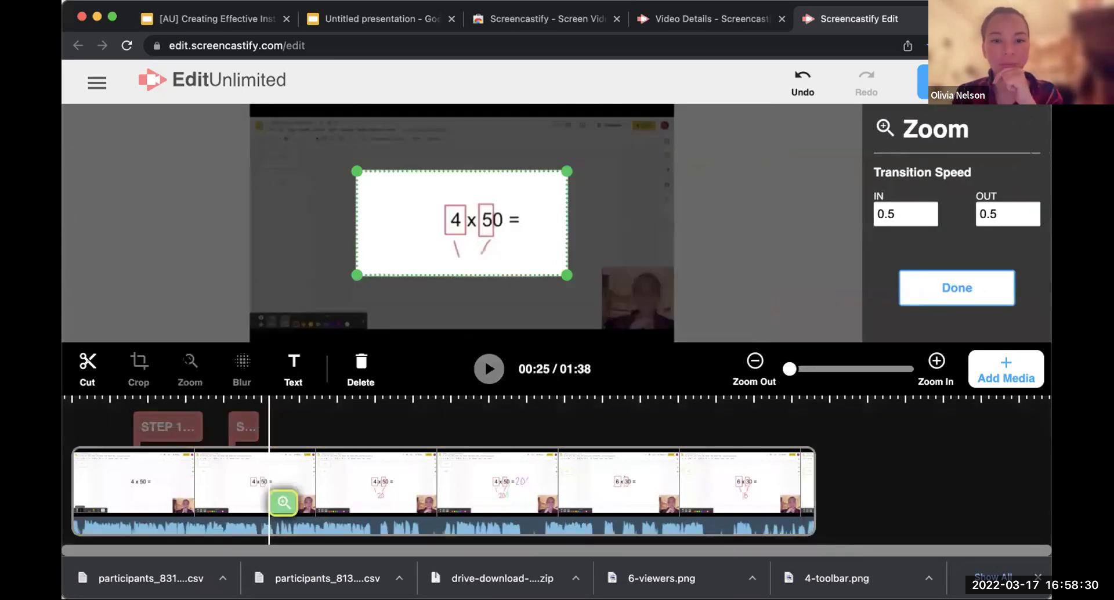
left_click_drag(561, 260, 530, 281)
left_click_drag(572, 226, 491, 263)
left_click(1006, 300)
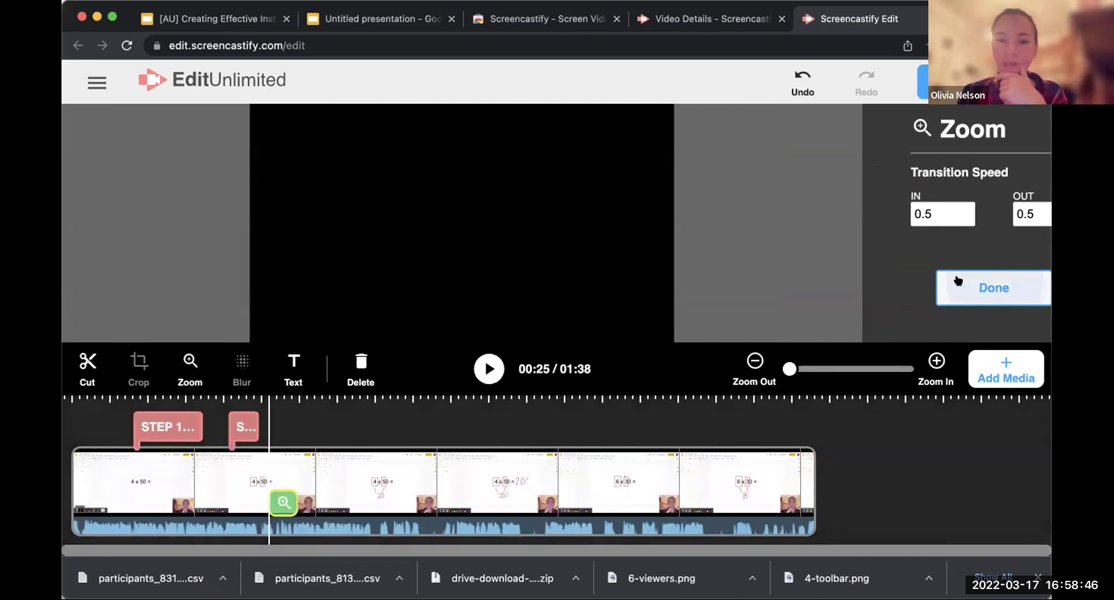
Step: Shift the zoom effect later and stretch it to span roughly 00:29–00:33
left_click(278, 498)
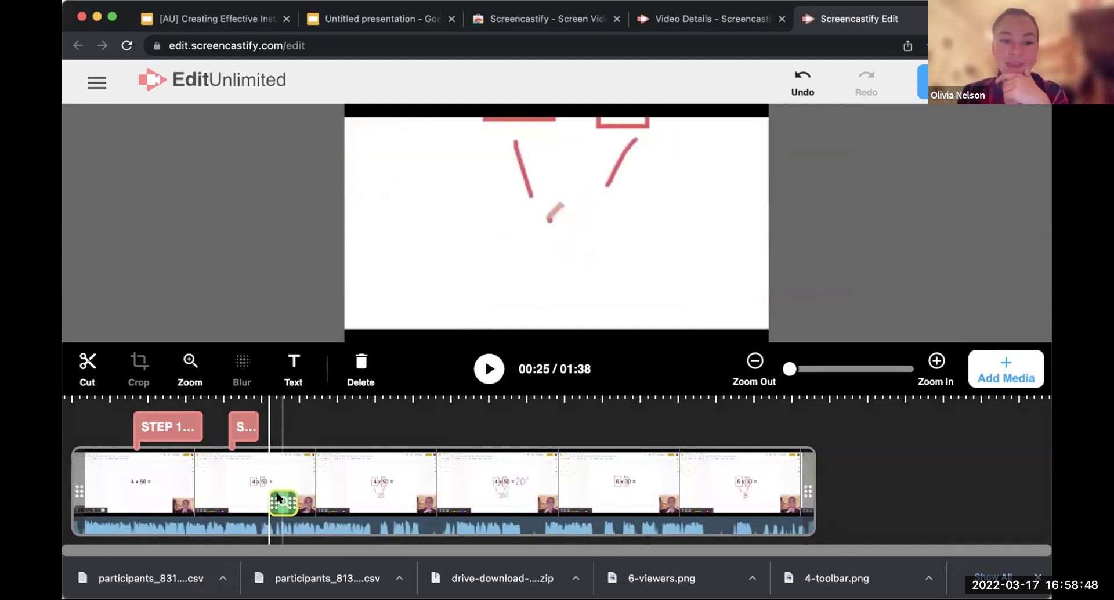
left_click_drag(283, 497, 302, 497)
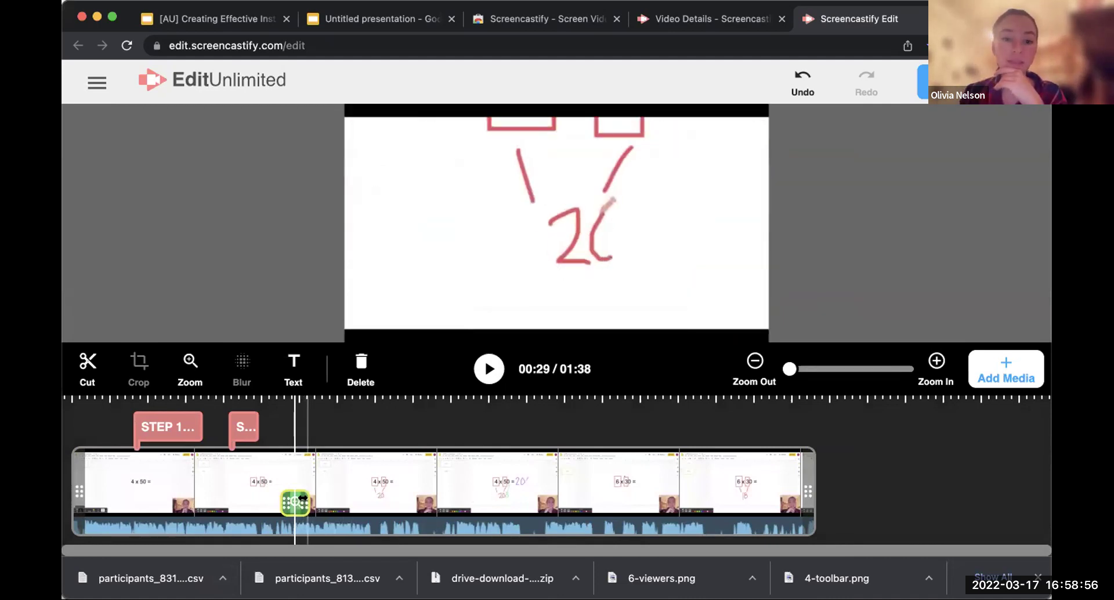
left_click_drag(302, 497, 321, 500)
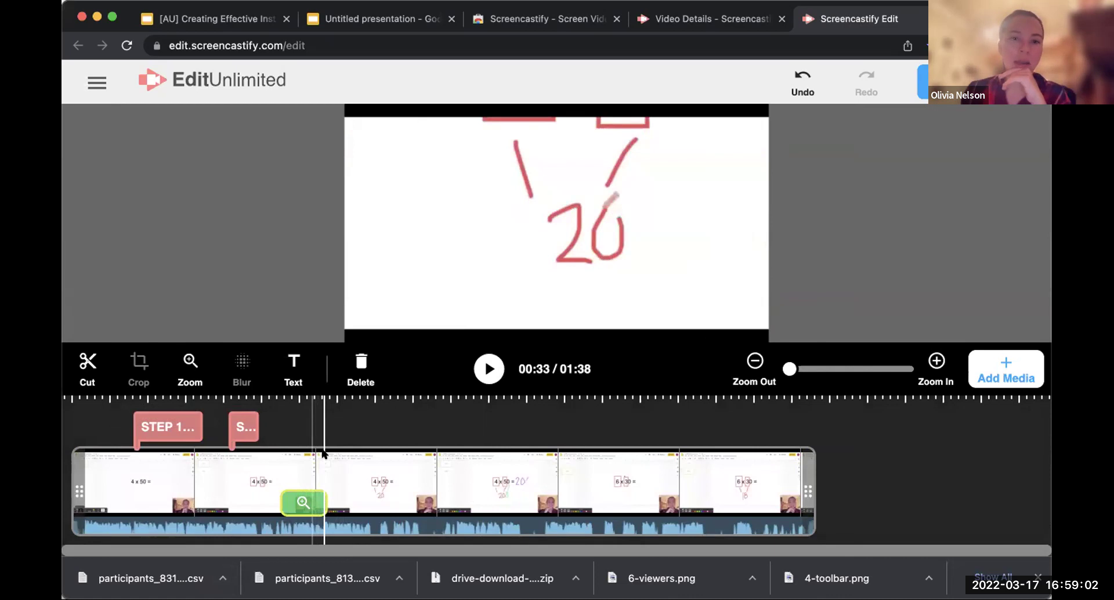
left_click(116, 494)
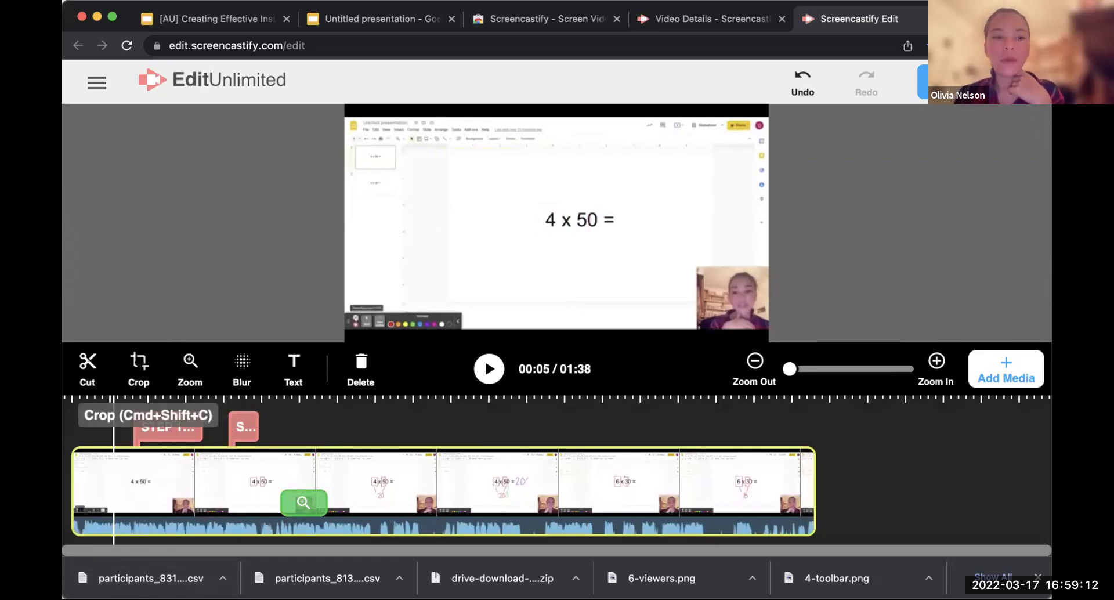
left_click(139, 368)
Step: Widen the crop to the full frame, from the left edge to the bottom-right corner, and apply it
left_click_drag(294, 139, 248, 145)
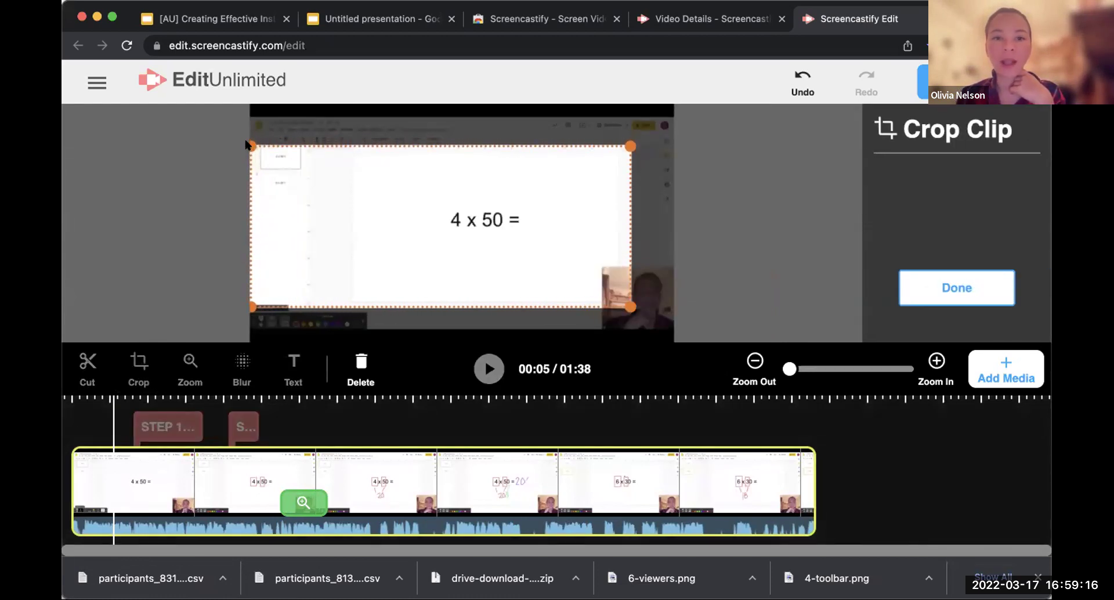
left_click_drag(626, 300, 672, 328)
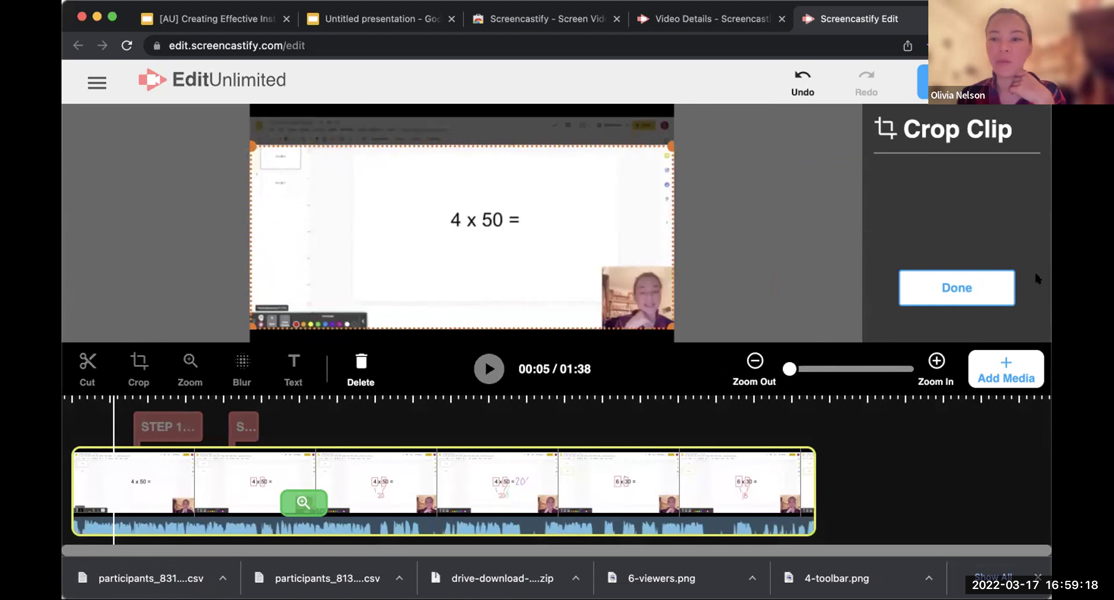
left_click(977, 283)
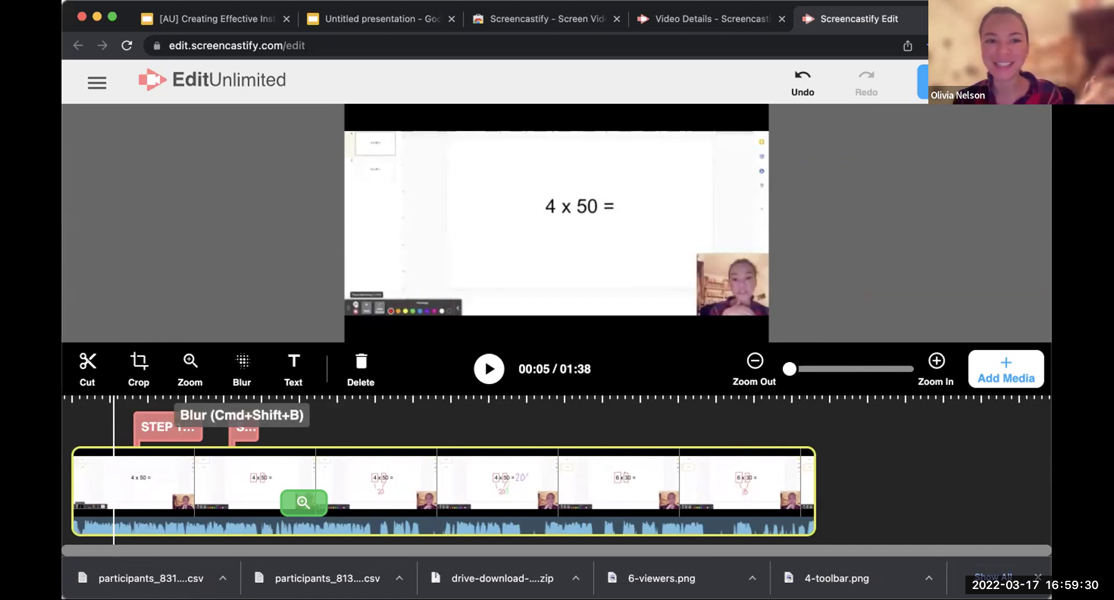
Step: Blur a tall narrow strip at the recording's top-left edge at medium intensity, starting at 00:05
left_click(242, 366)
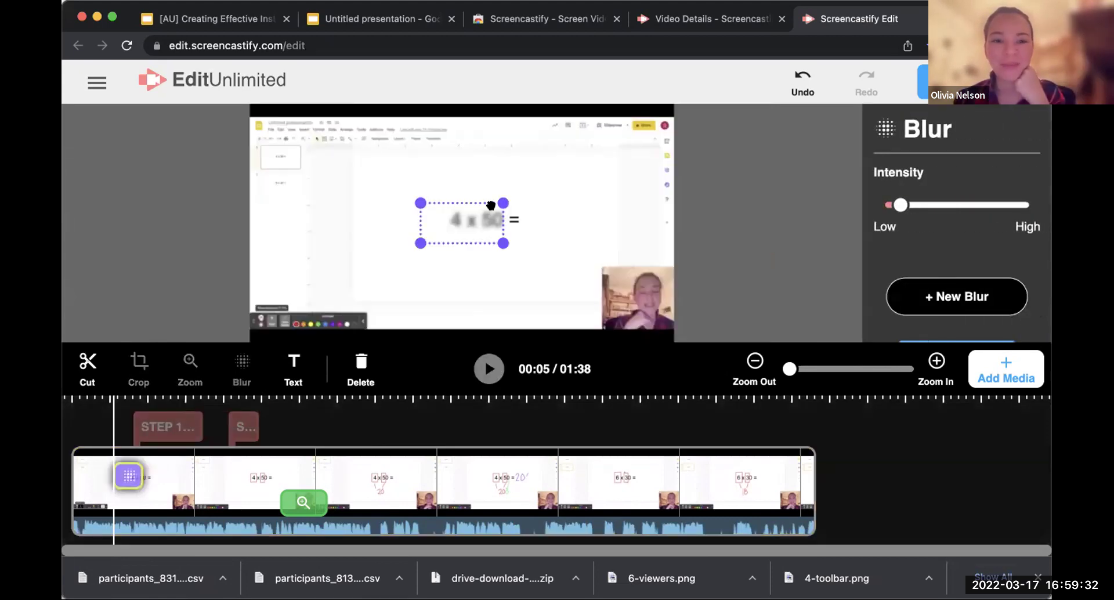
left_click_drag(470, 215, 290, 122)
left_click_drag(329, 155, 300, 218)
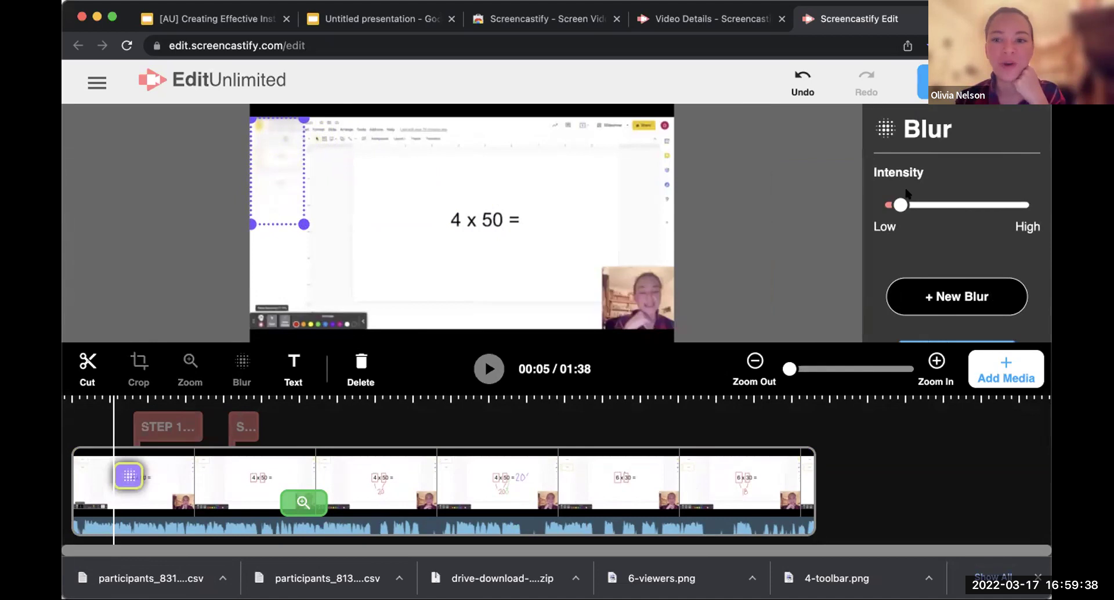
left_click_drag(901, 205, 959, 206)
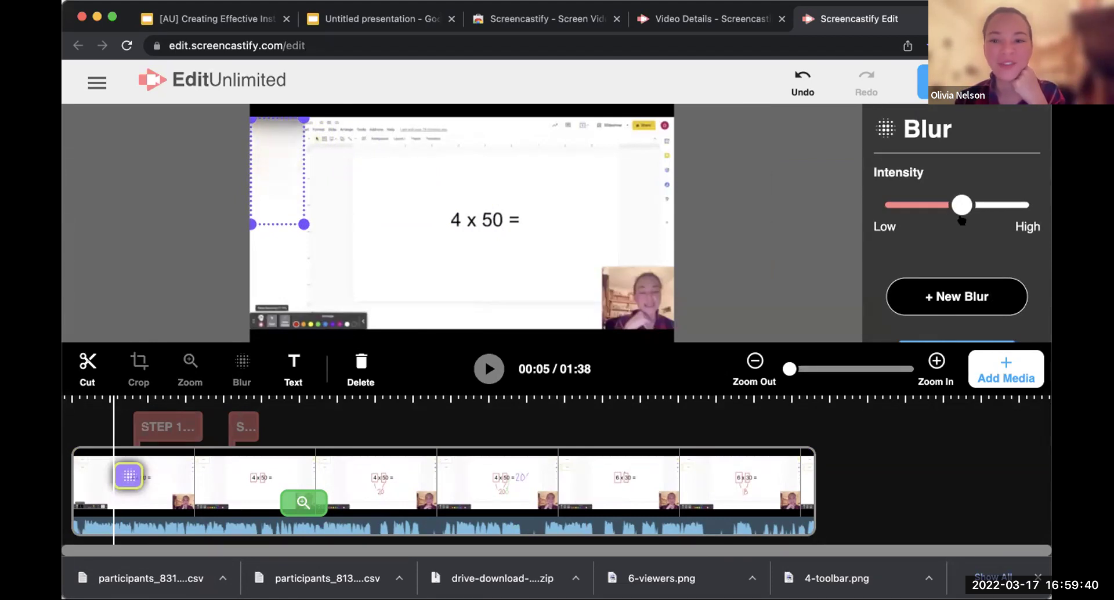
left_click(956, 342)
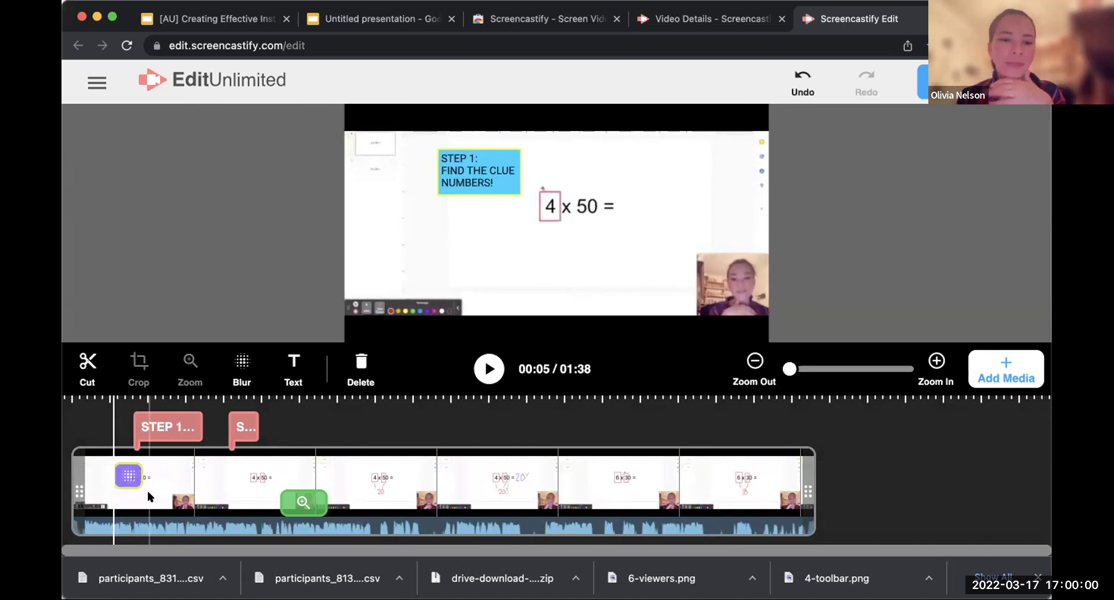
left_click(489, 362)
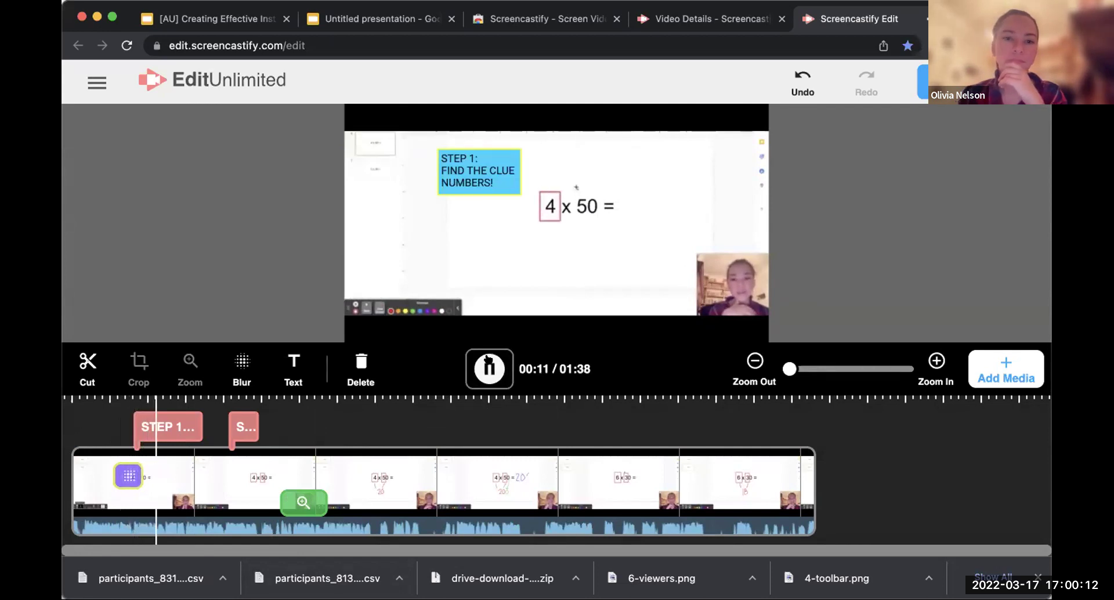
Step: Trim the STEP 1 text box to end around 00:12, then replay through 00:35 to check timing
left_click(488, 367)
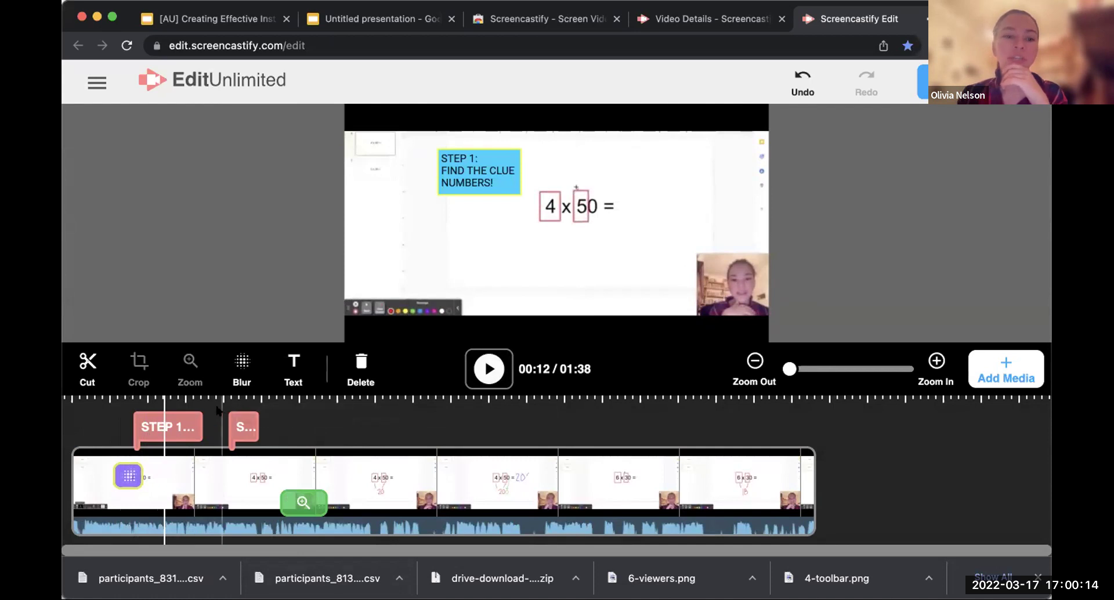
mouse_move(197, 428)
left_mouse_down()
mouse_move(164, 426)
mouse_move(180, 429)
left_mouse_up()
left_click(181, 430)
left_click(157, 430)
left_click(480, 368)
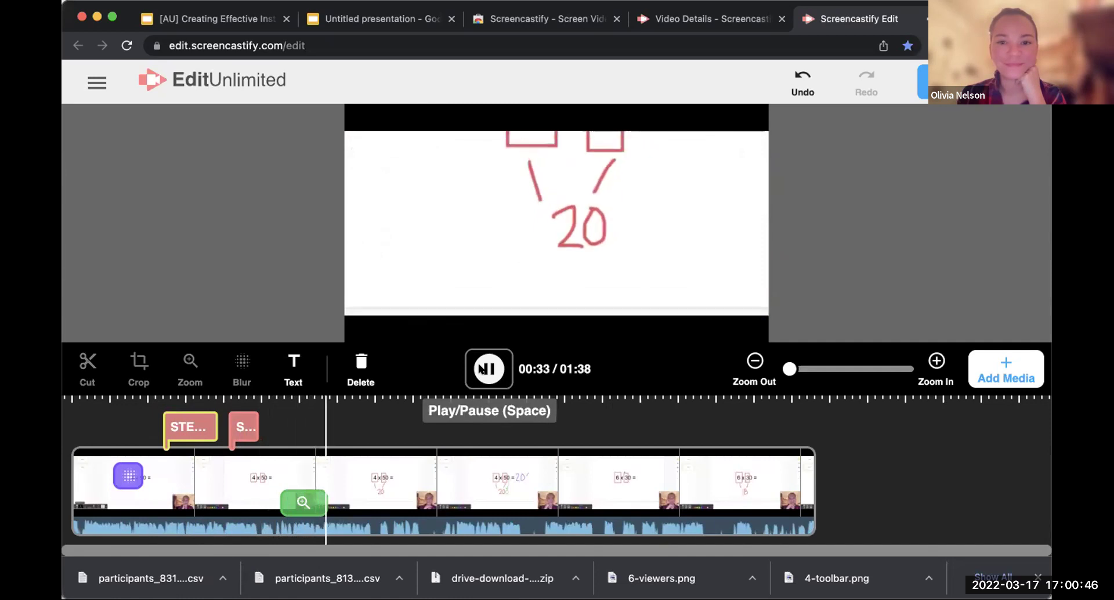
left_click(481, 369)
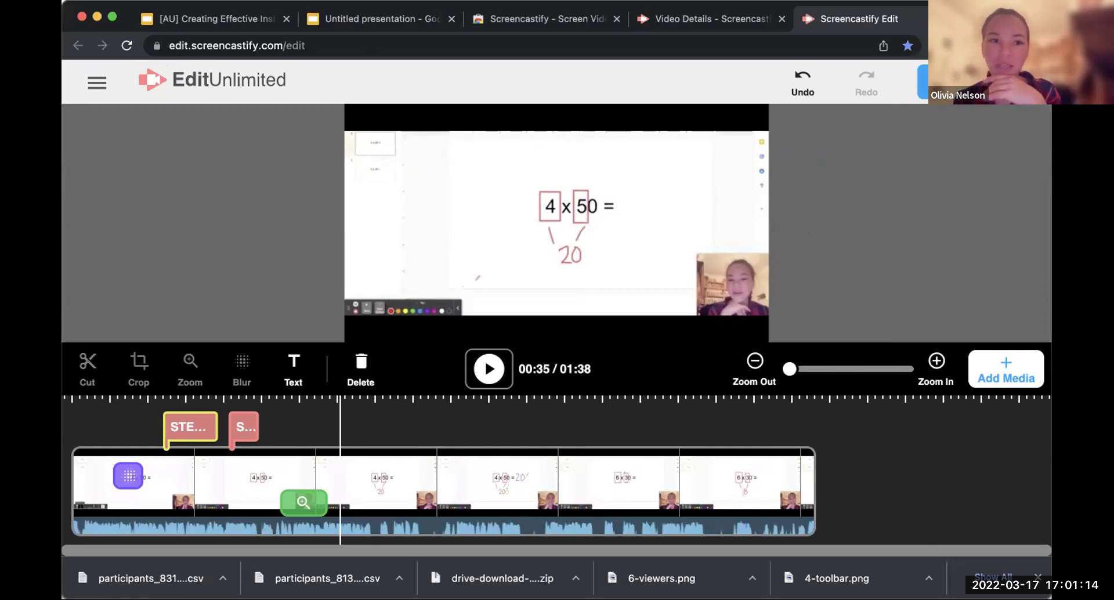
left_click(270, 12)
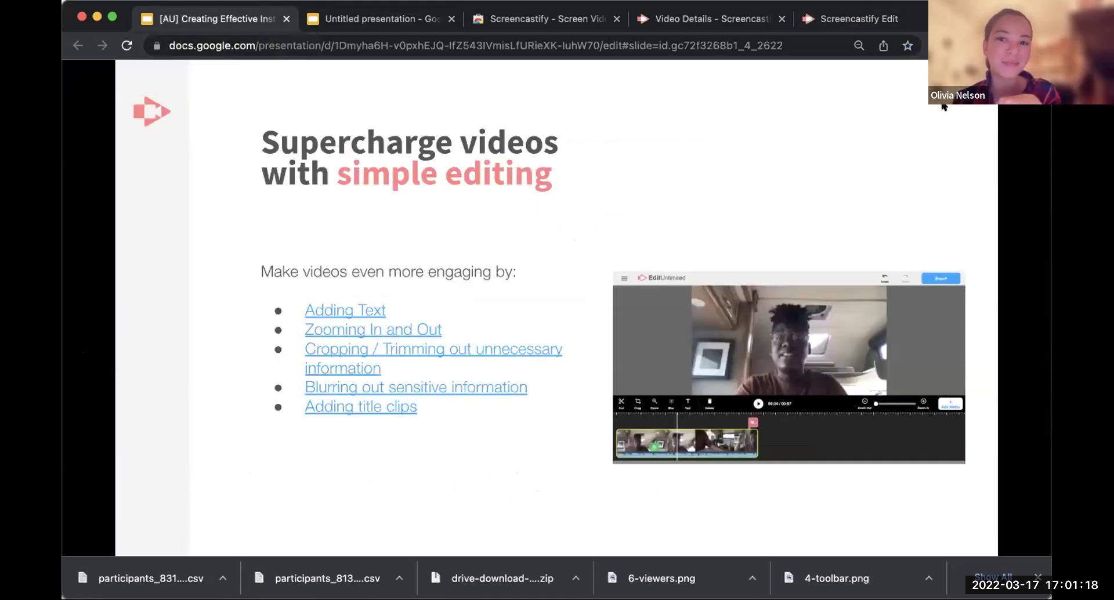
key("Right")
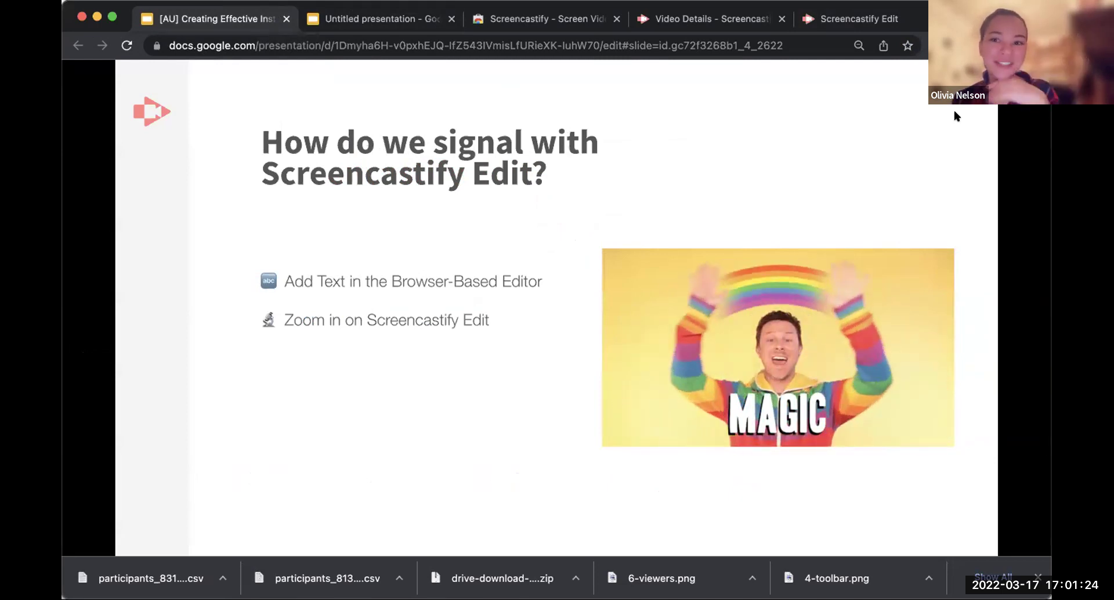
key("Right")
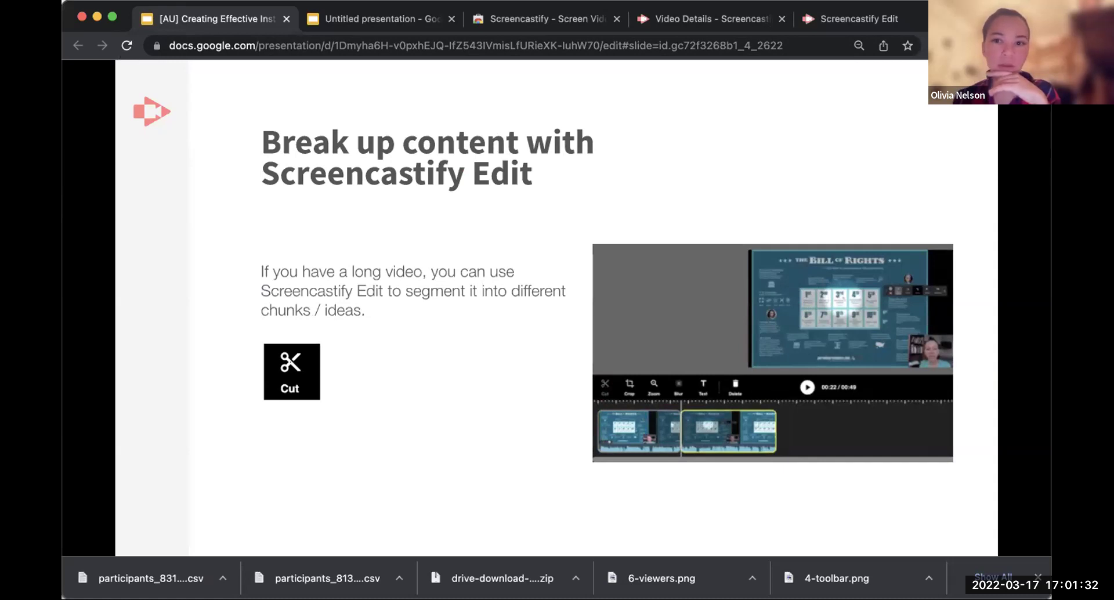
left_click(859, 18)
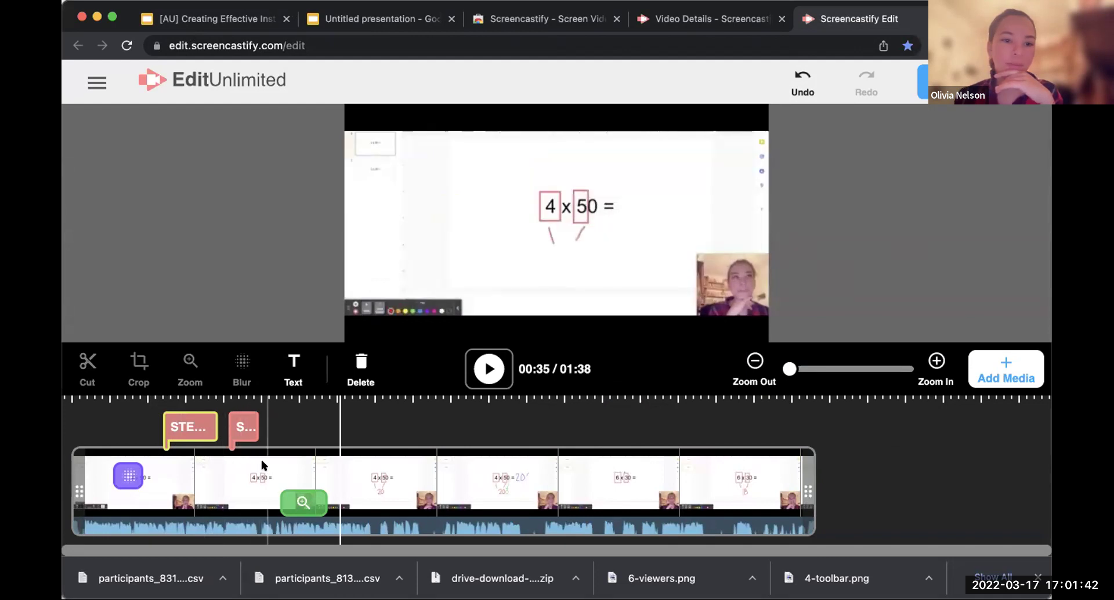
Step: Cut the recording into two clips at about 00:26 and select the first clip
left_click(265, 467)
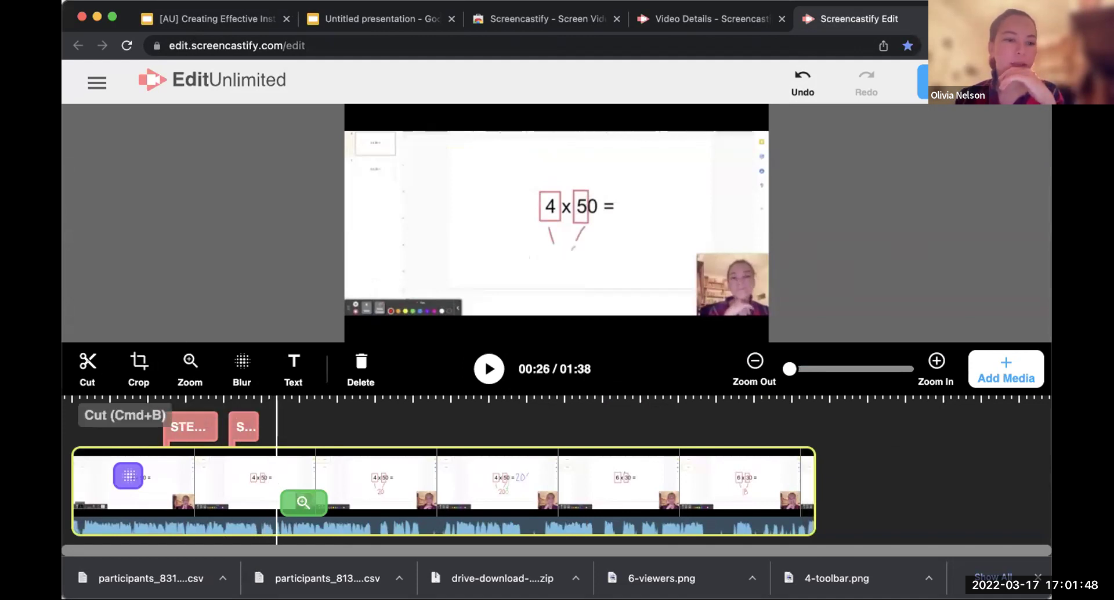
left_click(90, 364)
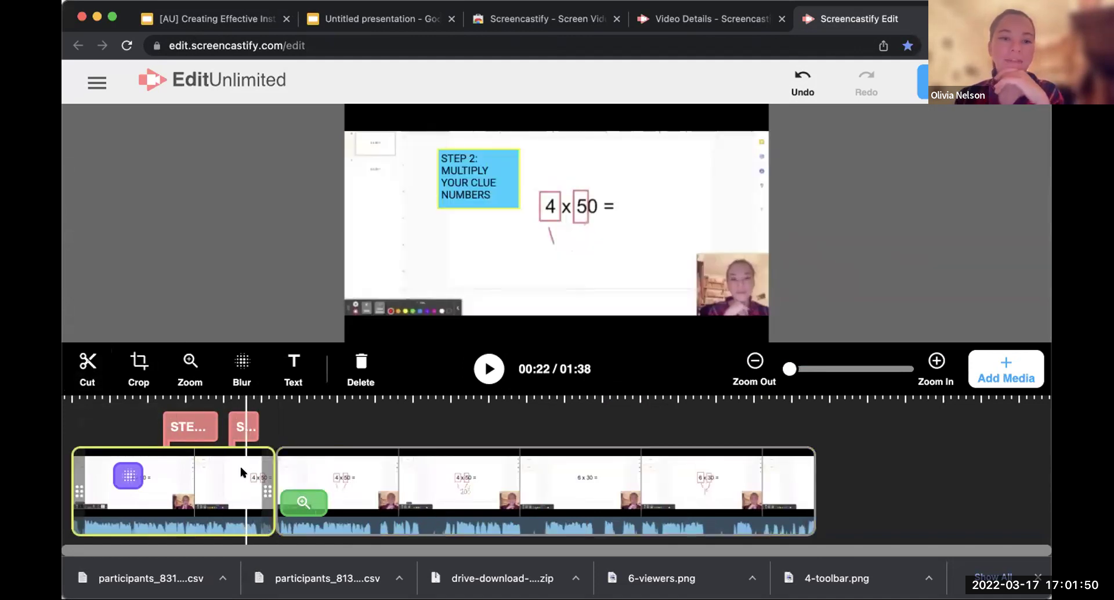
left_click(210, 460)
left_click(372, 399)
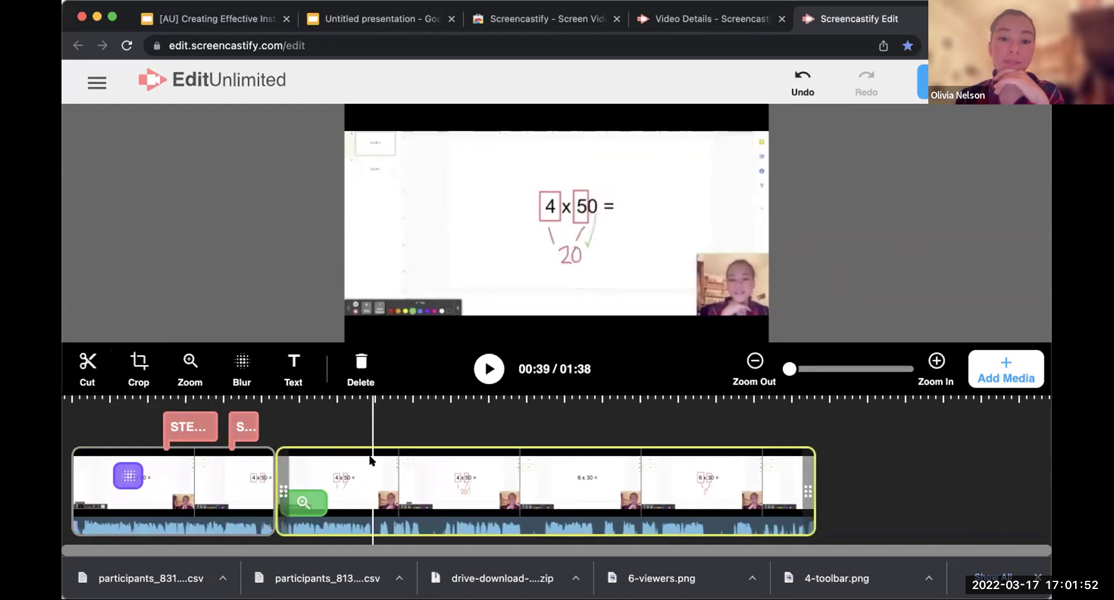
left_click(211, 460)
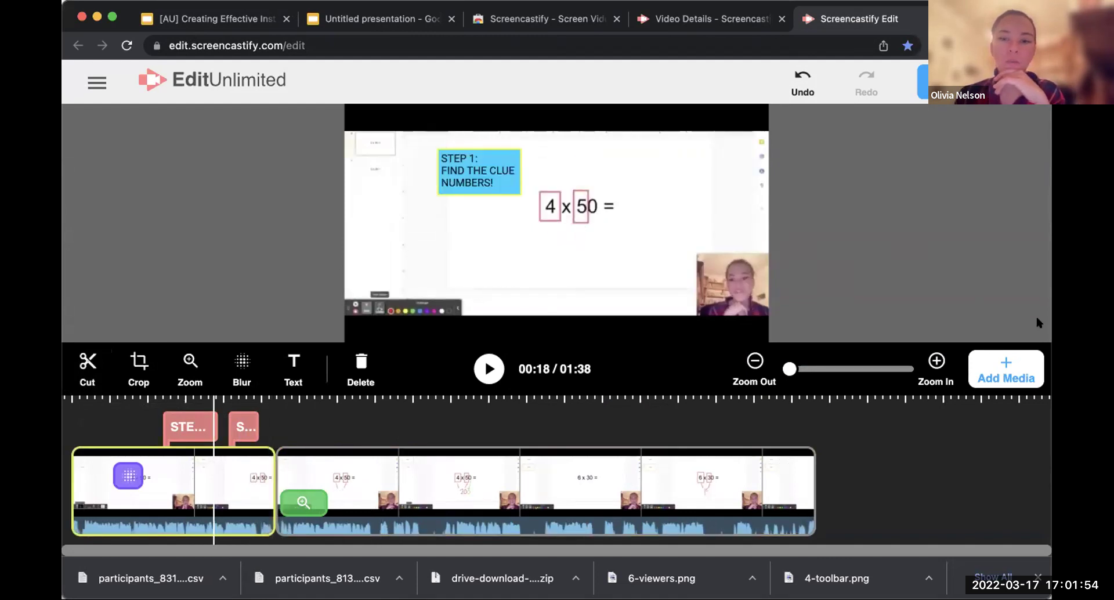
left_click(1028, 379)
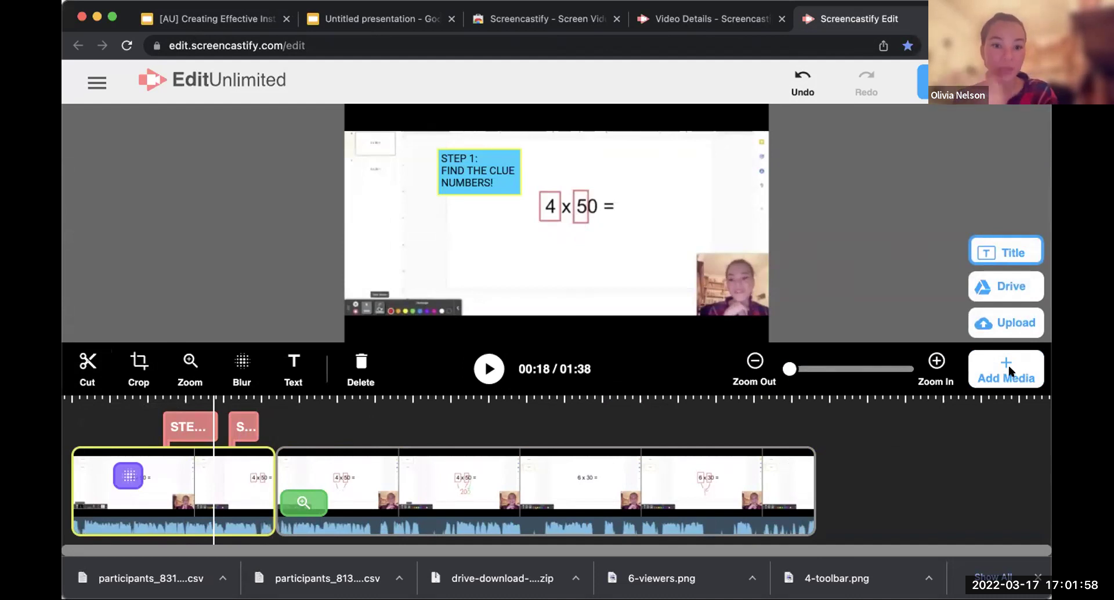
Step: Insert a title card and place it between the two clips
left_click(1000, 247)
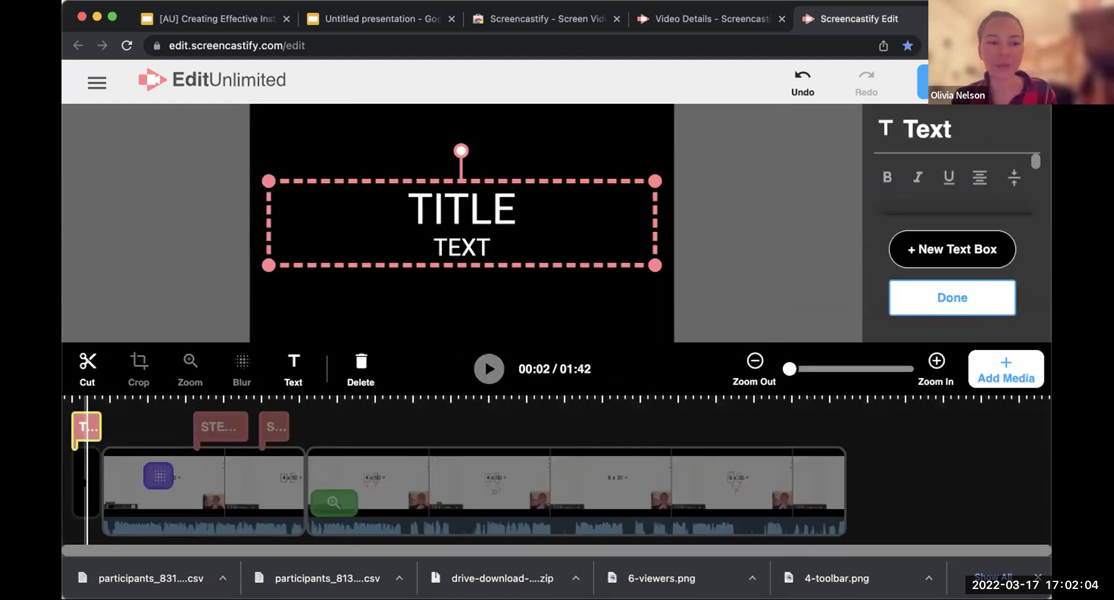
left_click(952, 297)
left_click_drag(78, 481, 281, 484)
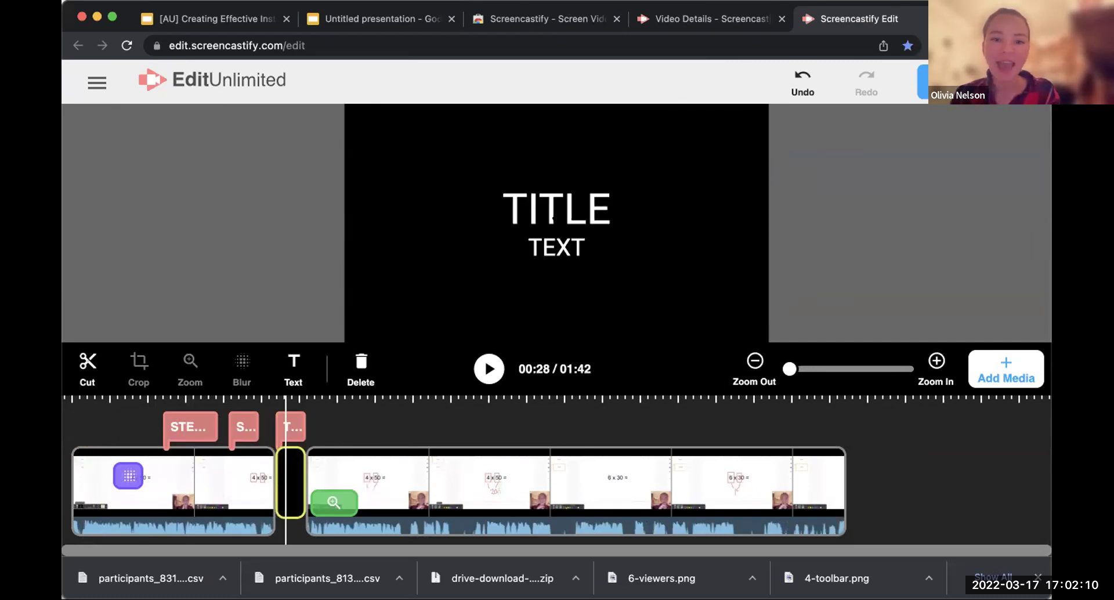
Step: Replace the title text with a smaller 'What is 4 x 5? Write it down!'
left_click(553, 215)
key("super+a")
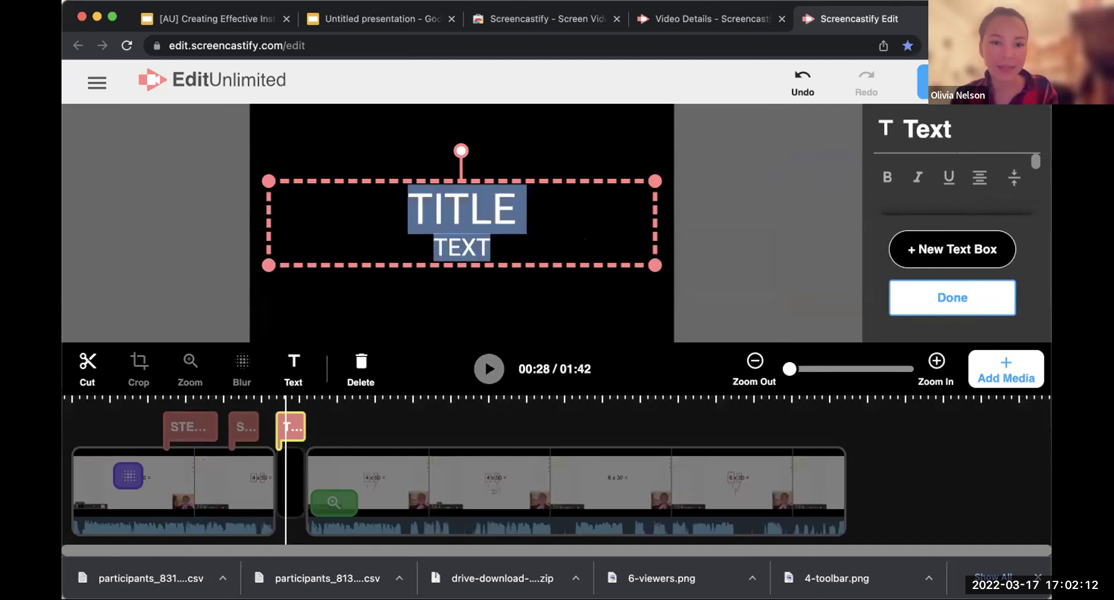
scroll(981, 180, "down", 3)
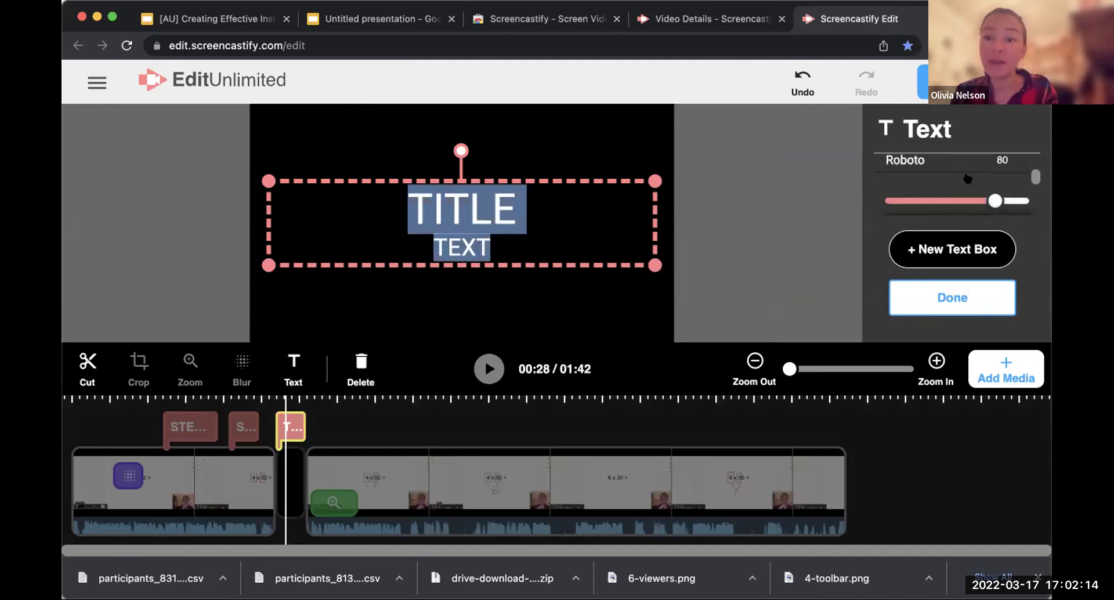
left_click_drag(993, 187, 935, 191)
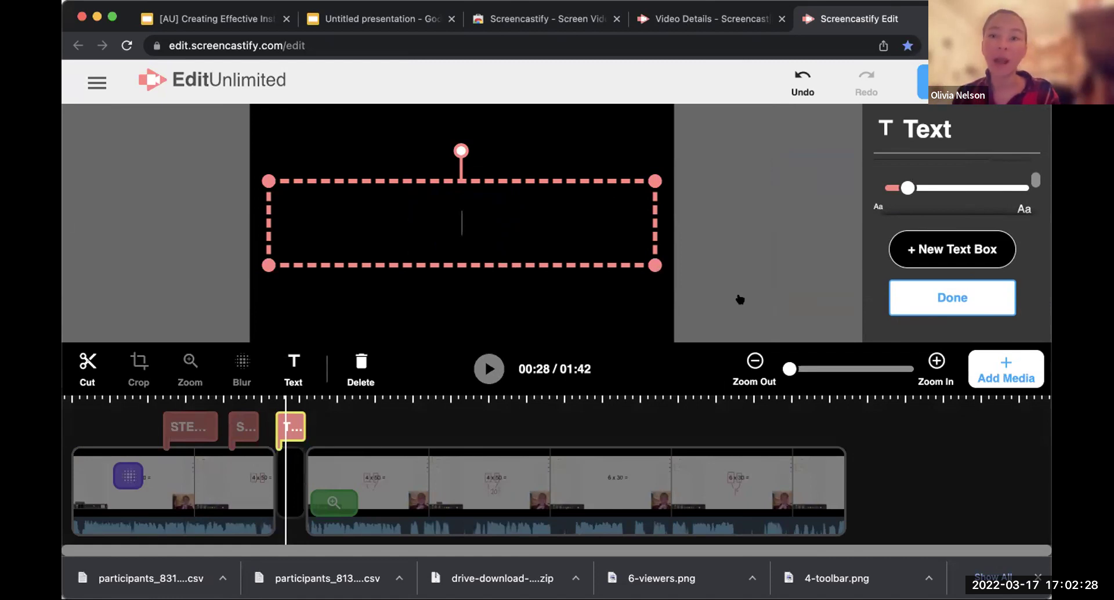
type("What is 4 x 5? Write it down!")
left_click(974, 296)
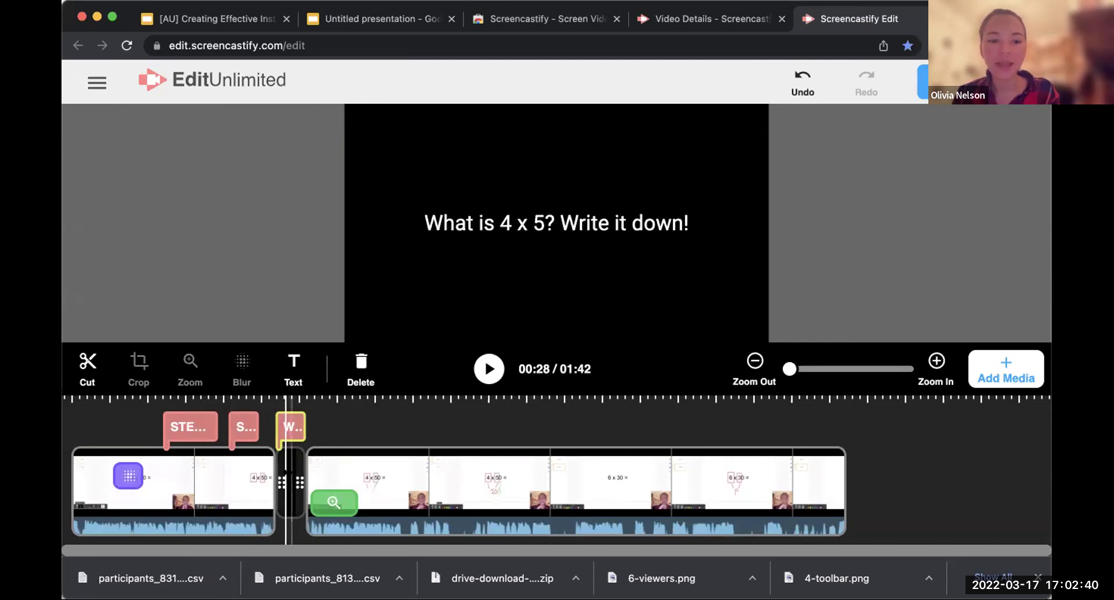
Step: Lengthen the title card and its question text so the video runs to 02:37
left_click_drag(300, 483, 726, 482)
left_click_drag(722, 425, 721, 425)
left_click_drag(298, 425, 722, 427)
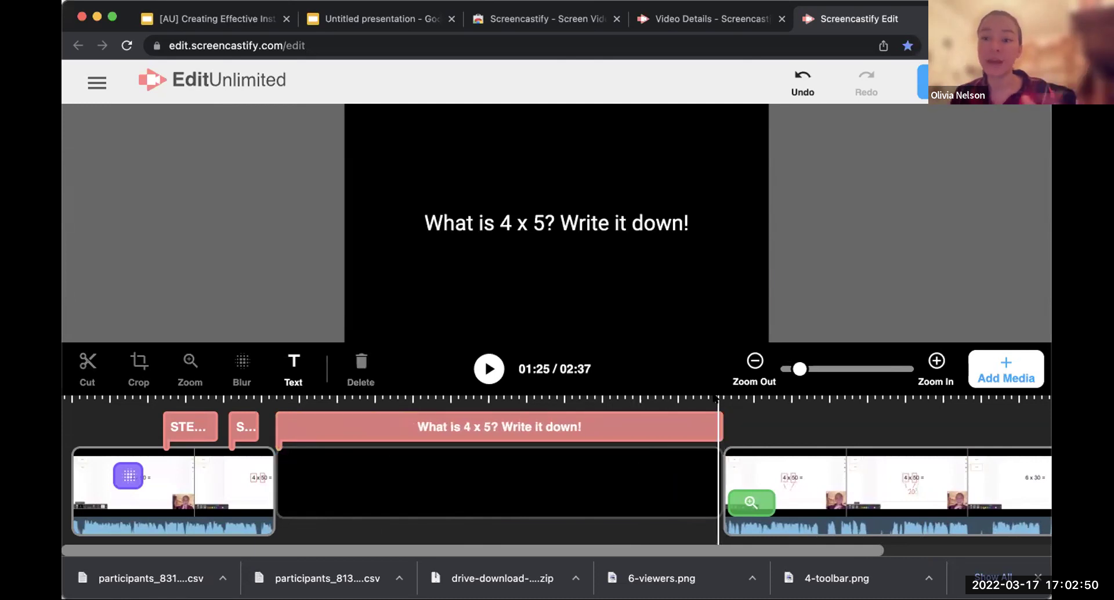
Step: Export the edited video to Screencastify with a confirmed name, then return to the training slides
left_click(268, 444)
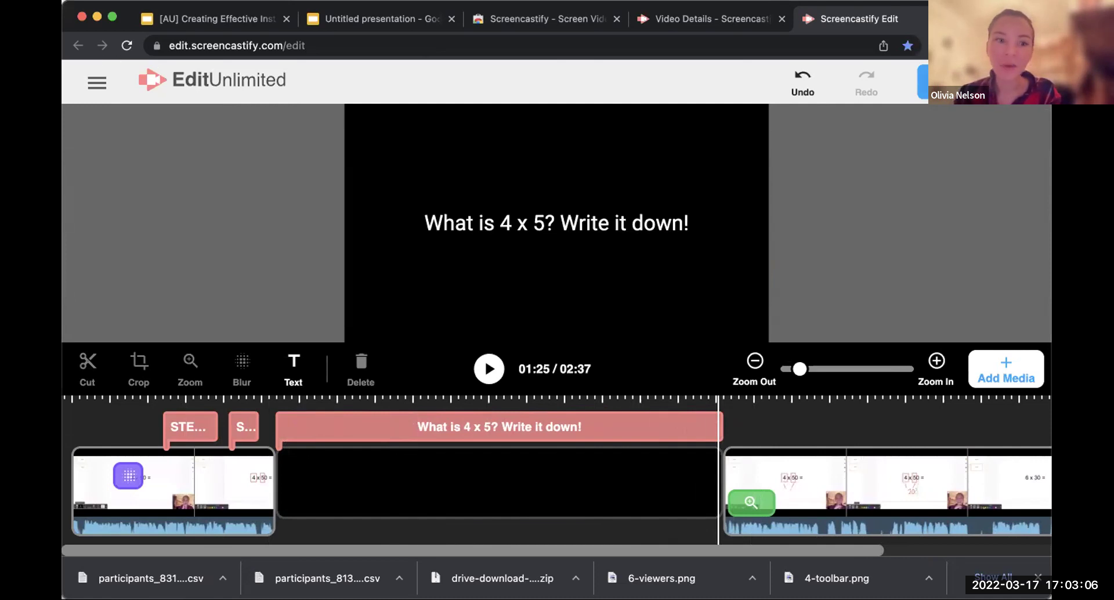
left_click(958, 82)
left_click(937, 185)
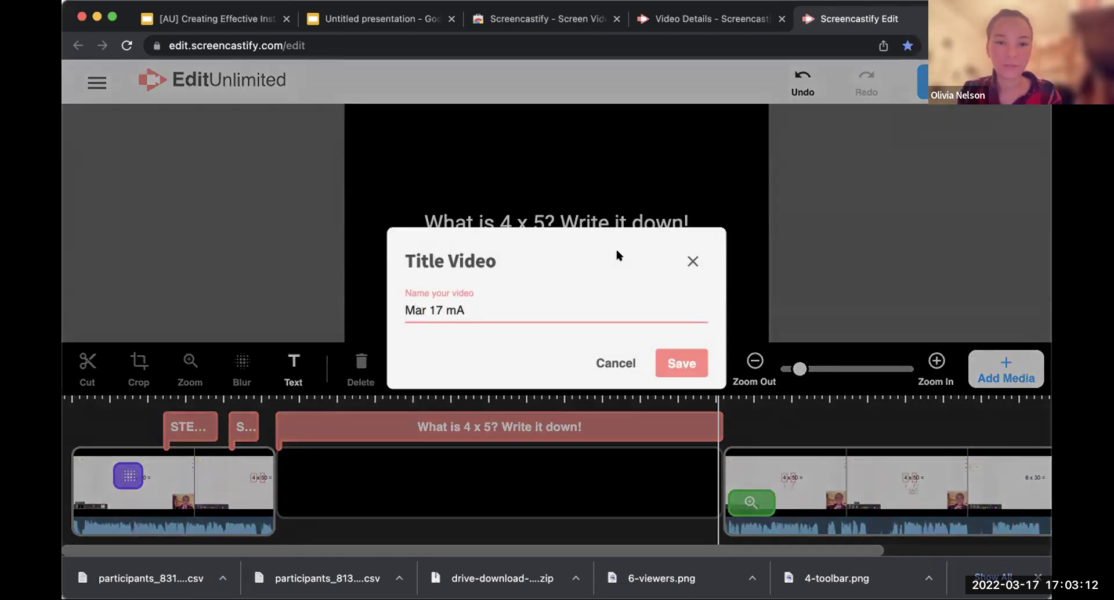
key("Return")
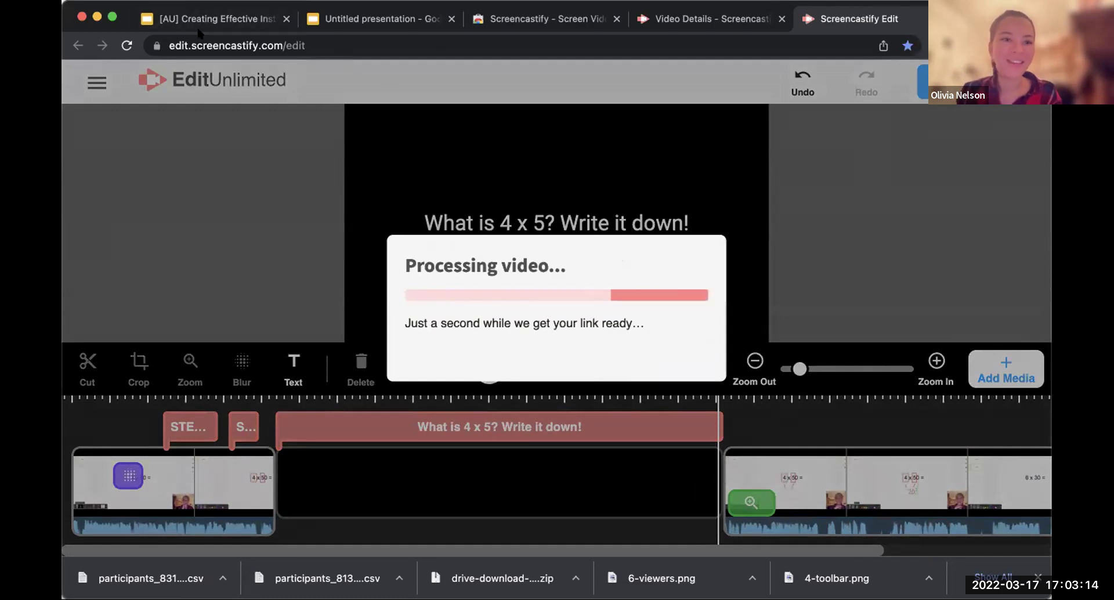
left_click(239, 14)
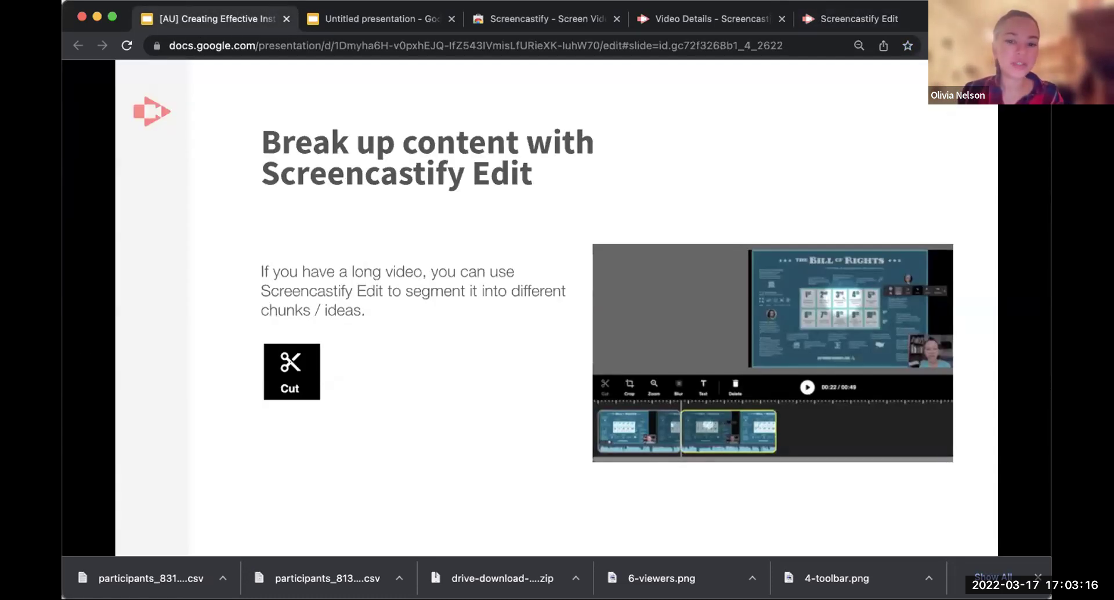
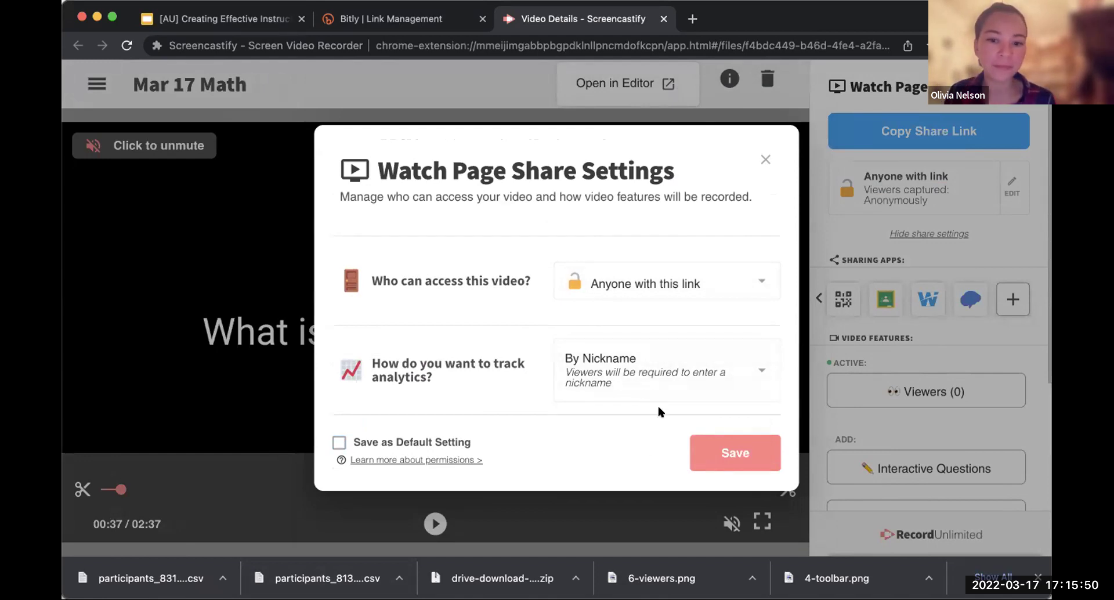
Step: Save the nickname tracking setting and copy the 'Mar 17 Math' share link
left_click(735, 453)
left_click(901, 118)
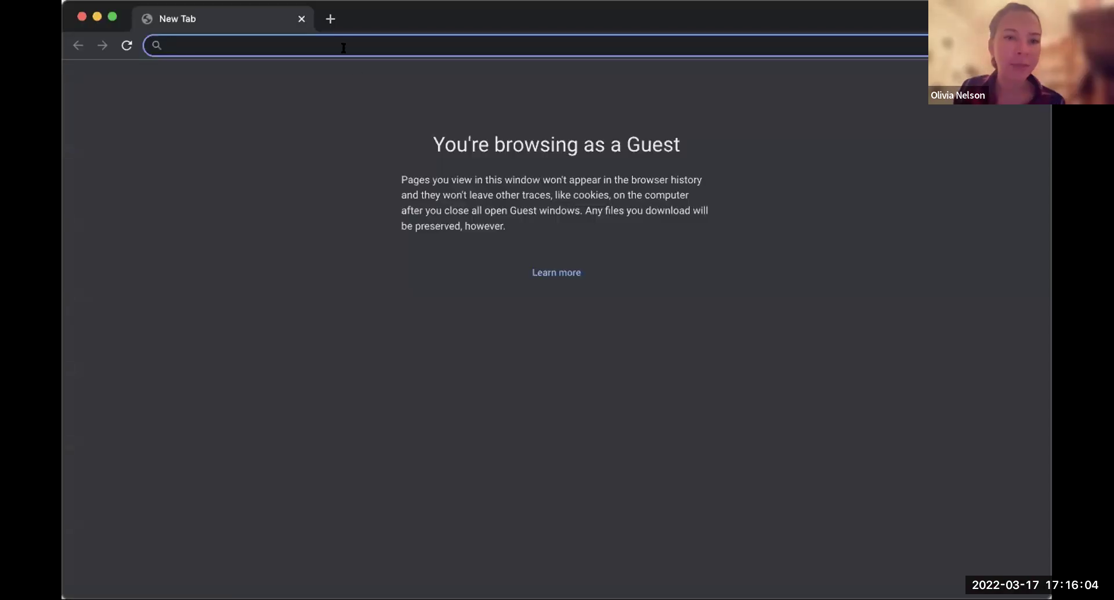
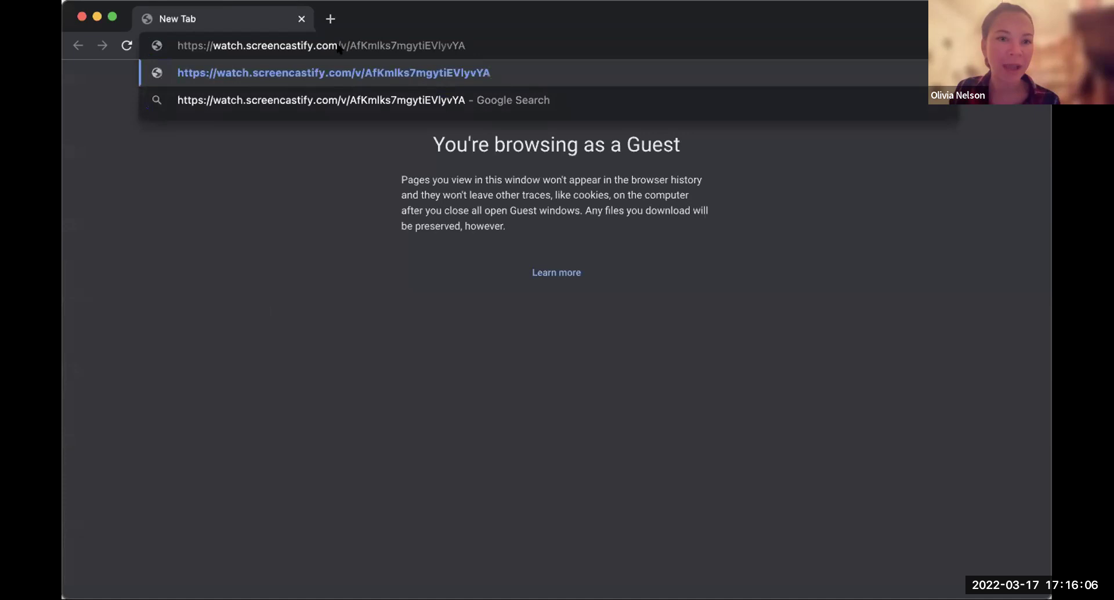
Step: Load the pasted share link as a guest and enter a viewer nickname. Mute the playback, then go back to Video Details
key("Return")
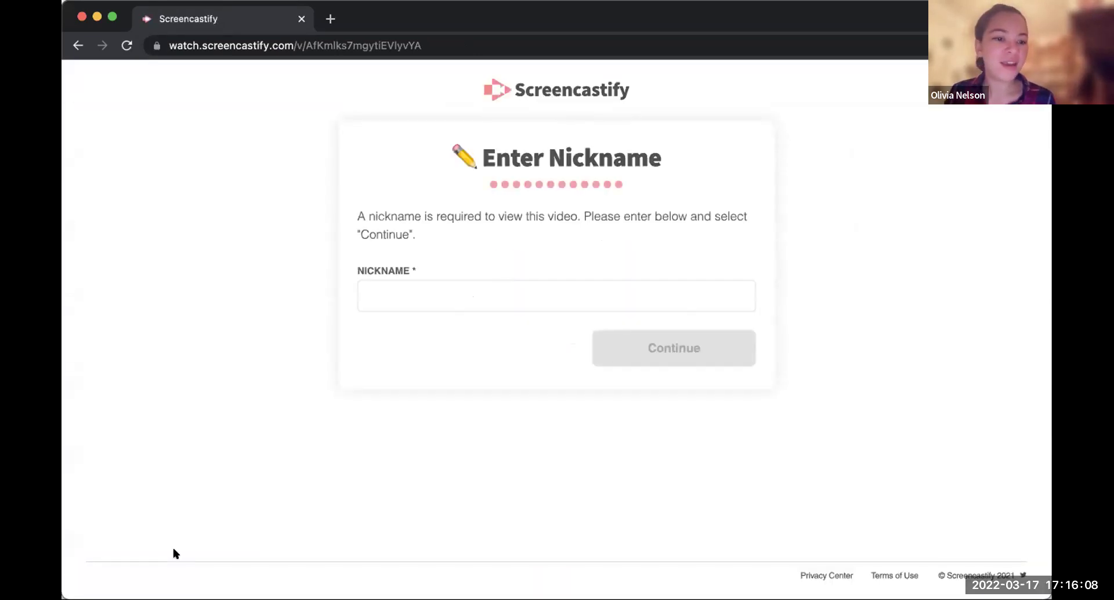
left_click(430, 301)
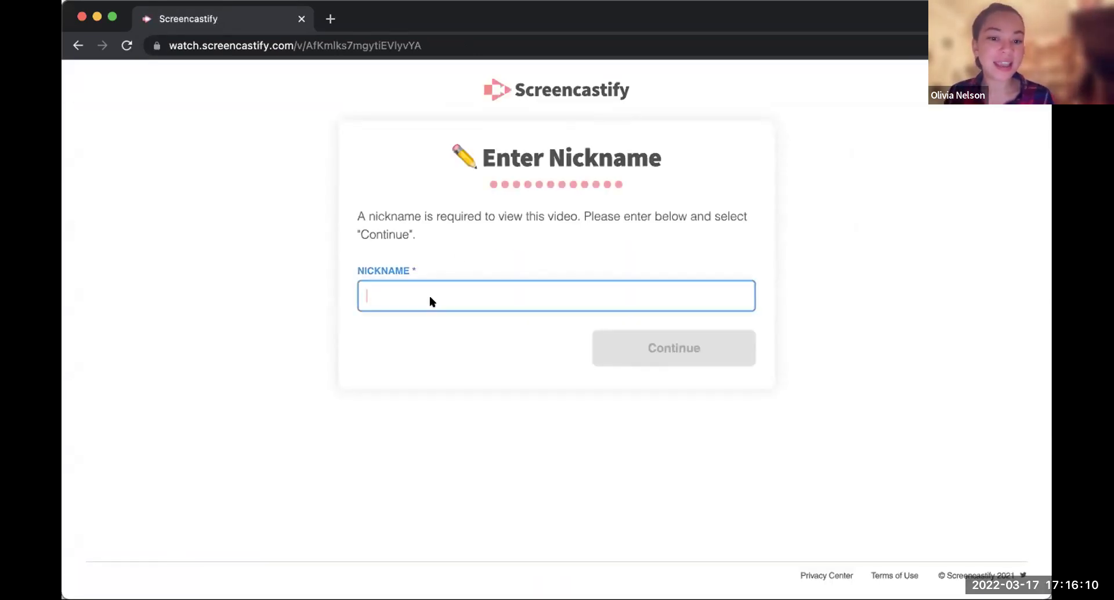
type("Olivia N")
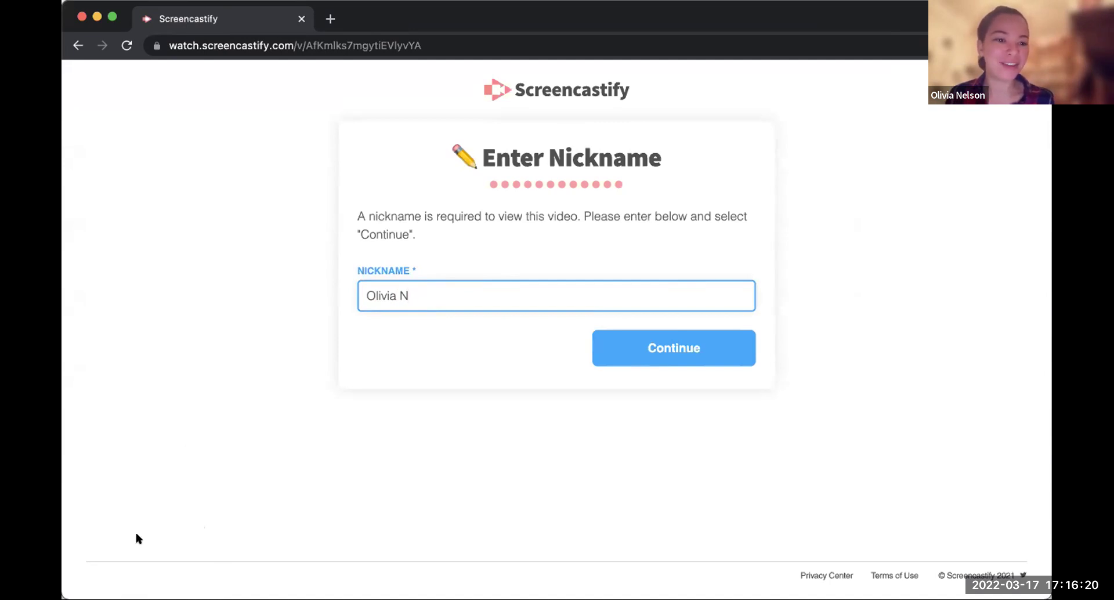
key("Return")
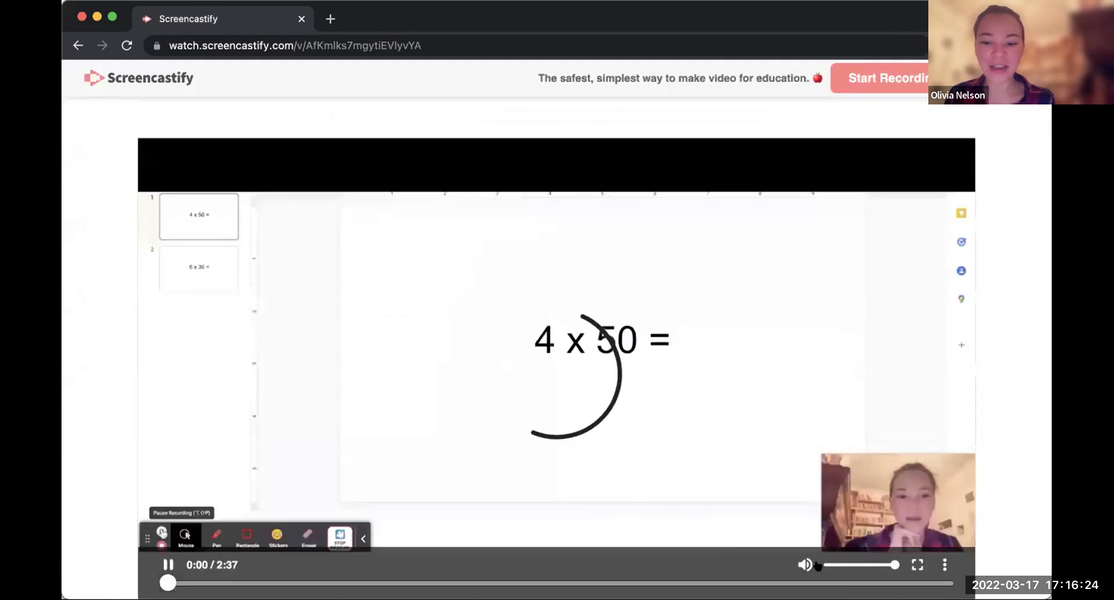
left_click(824, 565)
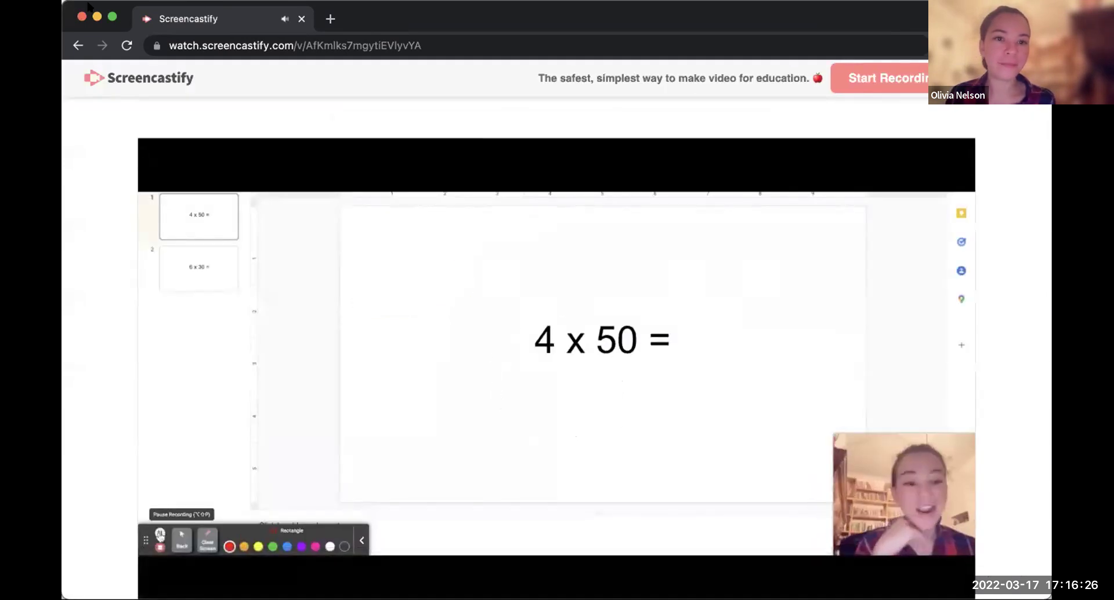
left_click_drag(105, 21, 127, 21)
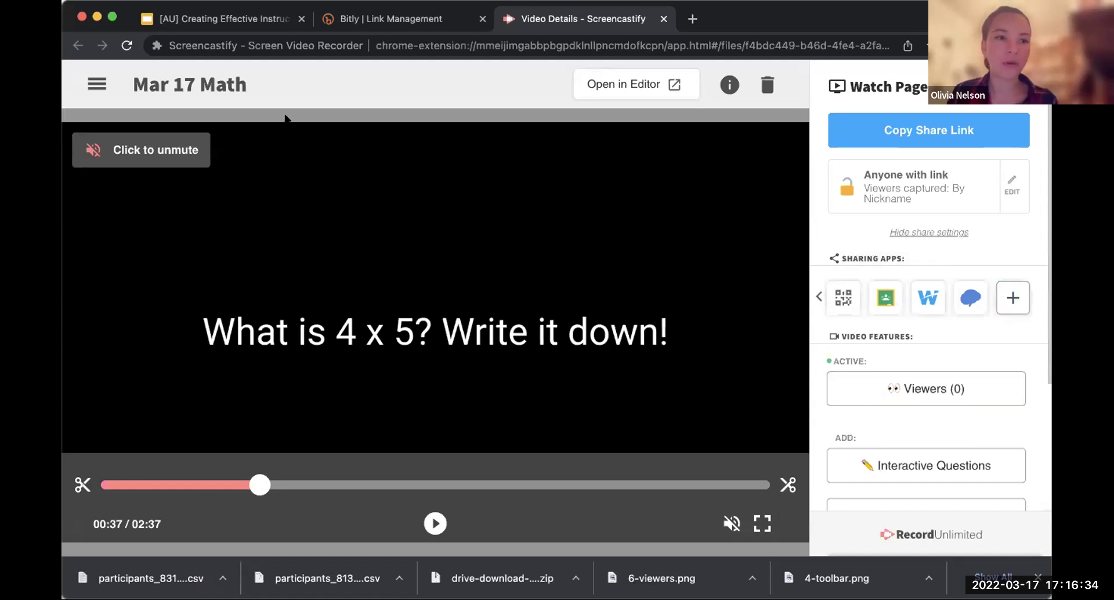
Step: Reload the video page to show 17 viewers and scroll through the viewer list
key("super+r")
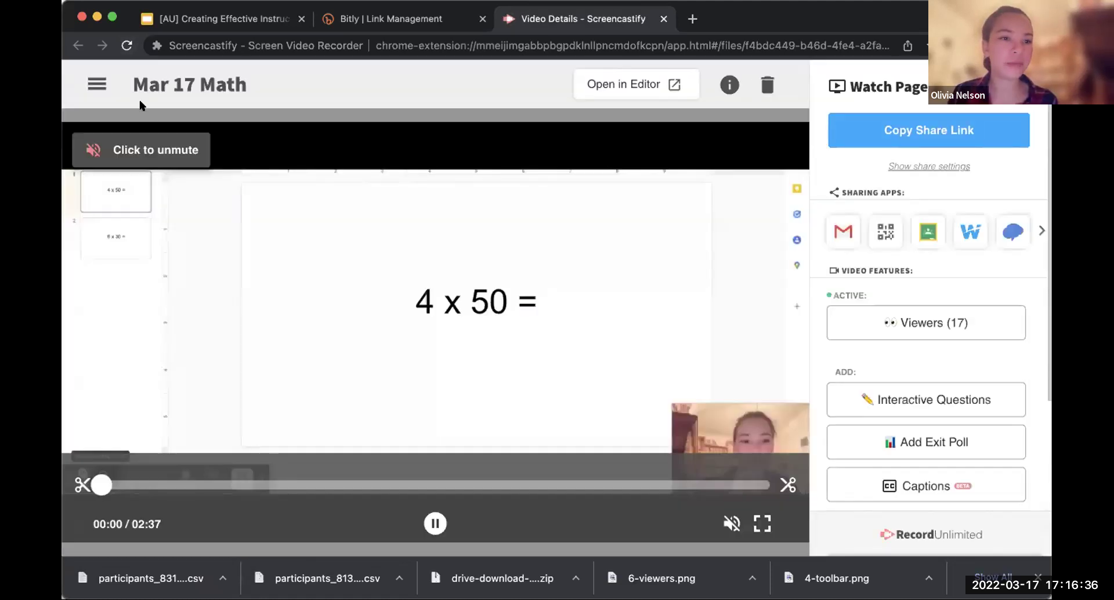
left_click(434, 522)
left_click(929, 323)
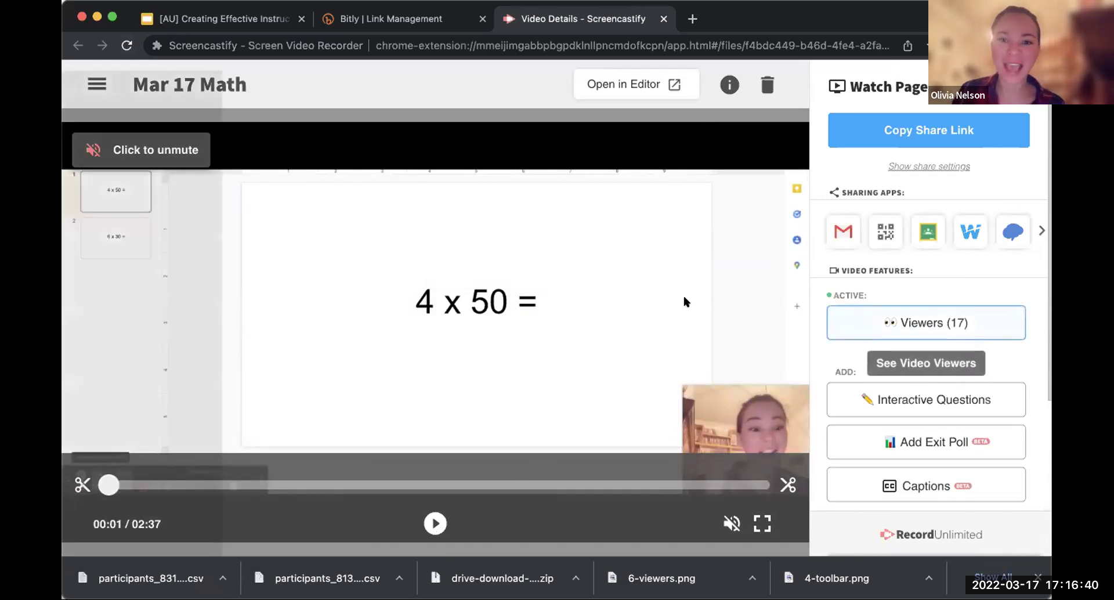
scroll(397, 275, "down", 6)
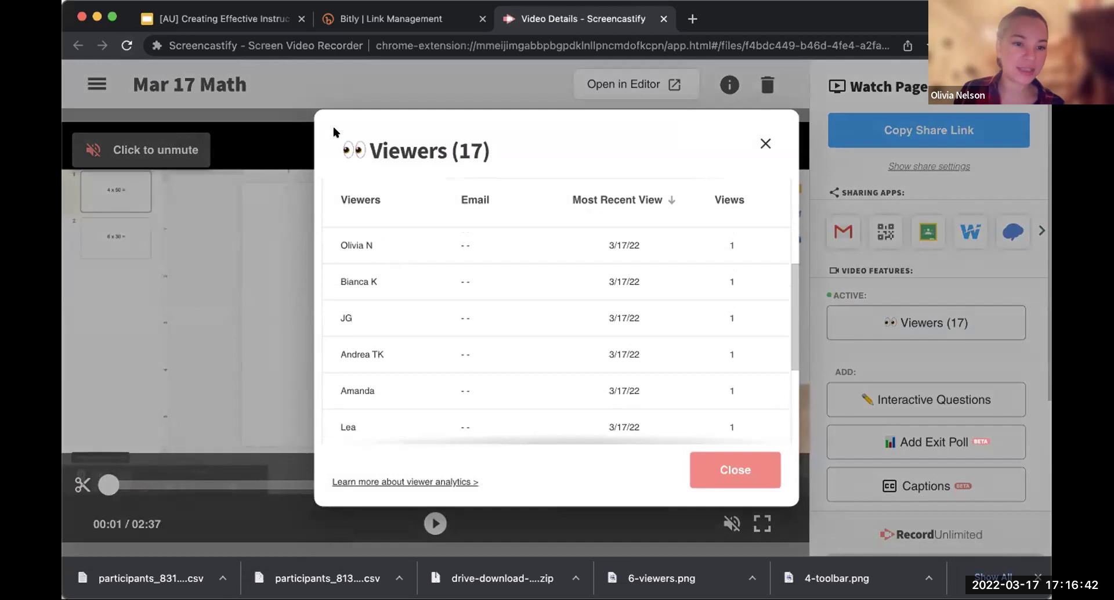
scroll(357, 332, "down", 5)
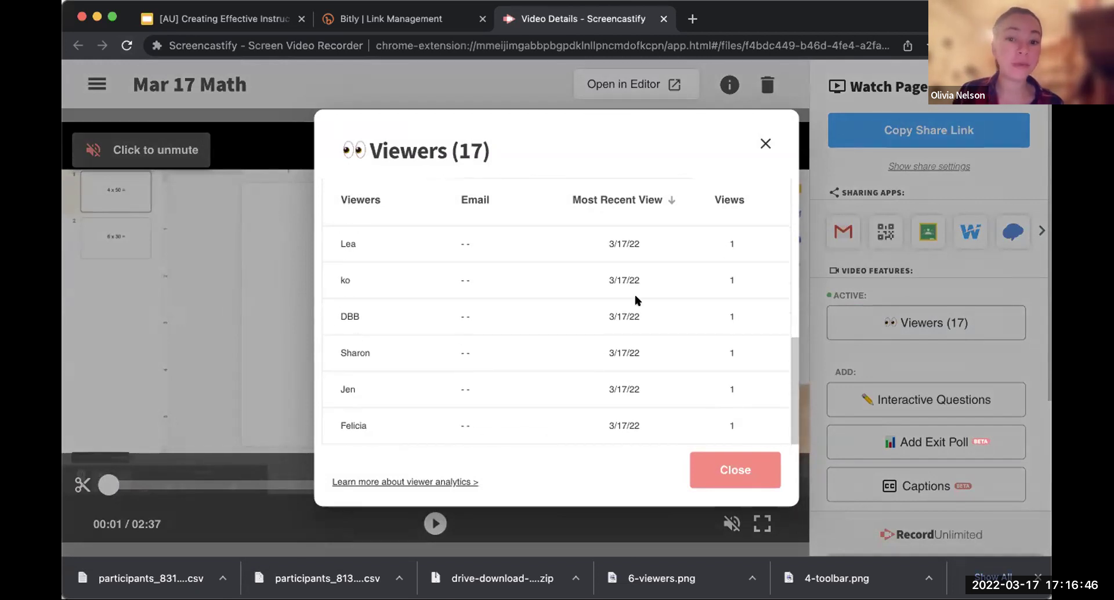
scroll(637, 298, "up", 10)
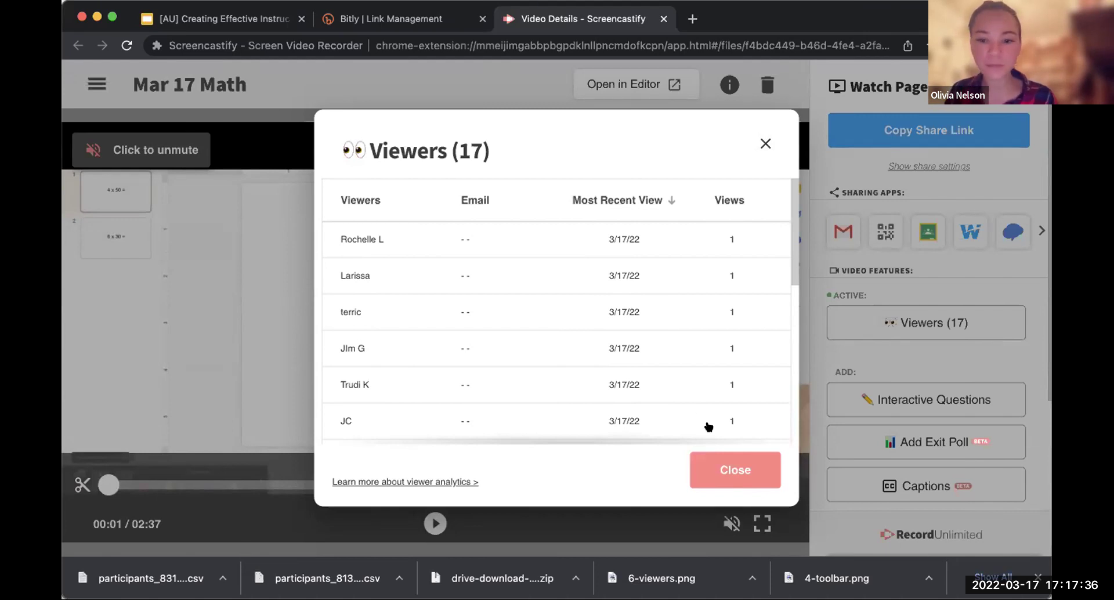
left_click(715, 465)
Step: Reopen the 17-viewer list to review nicknames, view dates and counts, then close it
left_click(977, 335)
scroll(977, 335, "down", 8)
scroll(977, 336, "up", 8)
scroll(724, 292, "up", 2)
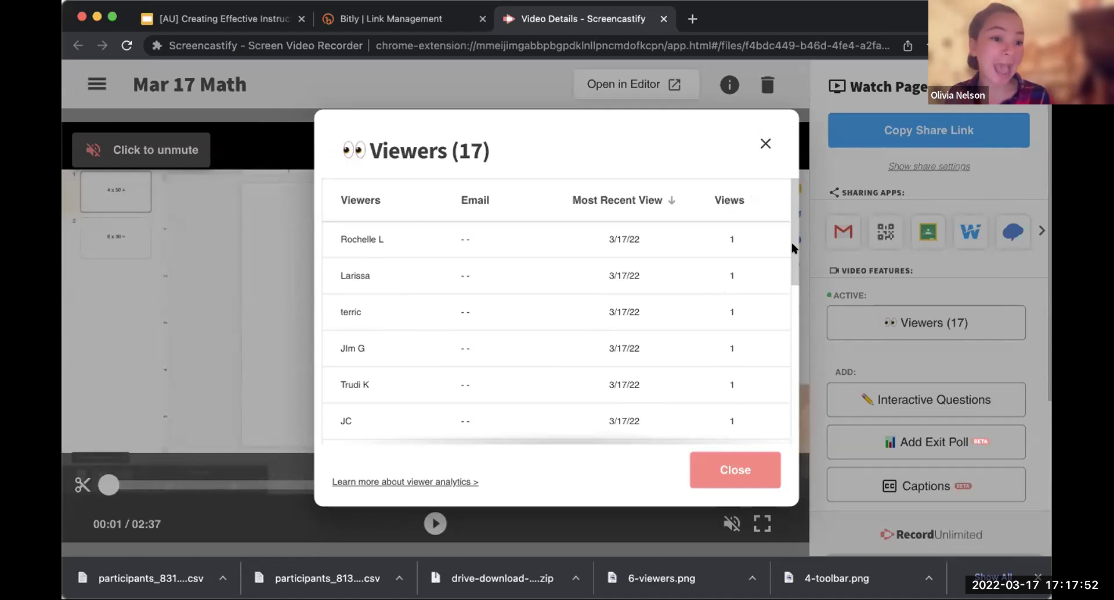
left_click(765, 142)
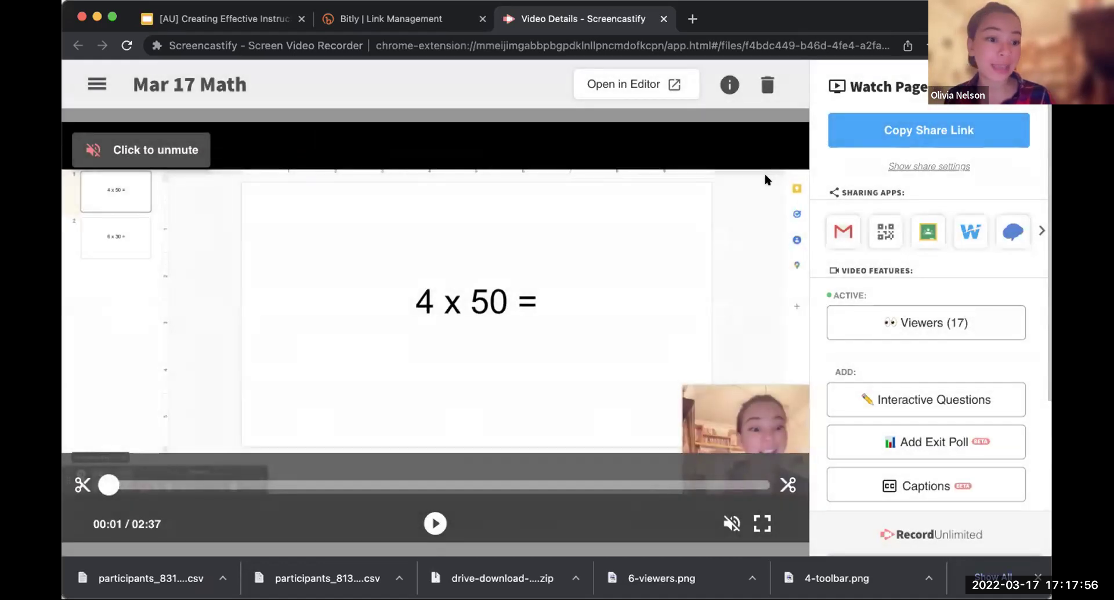
Step: Open the Interactive Questions editor and move playback to the 4 x 5 prompt near 00:48
left_click(944, 401)
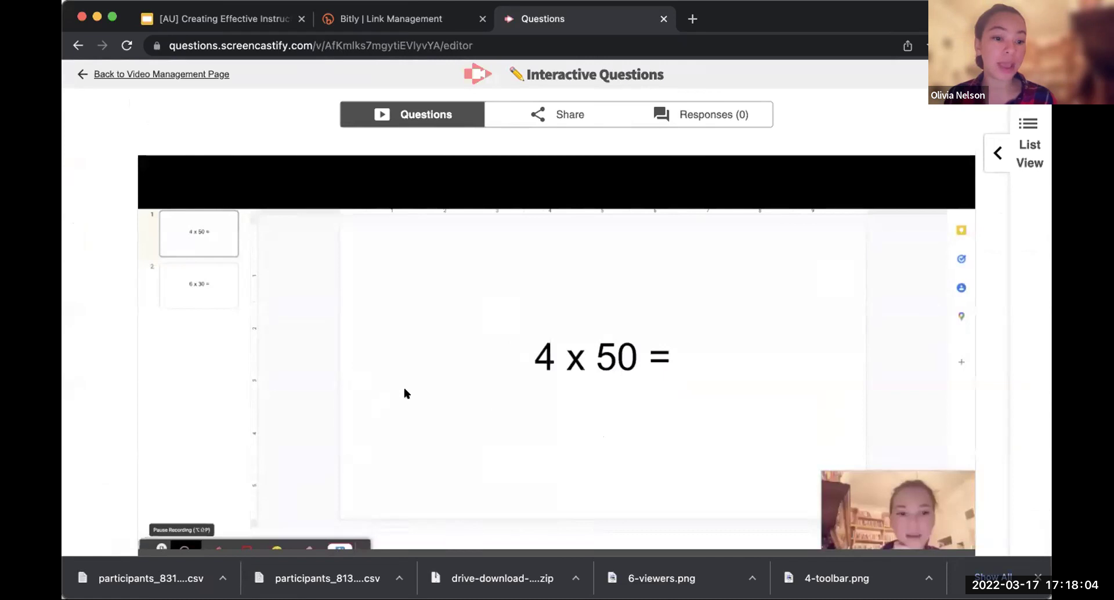
scroll(406, 390, "down", 3)
left_click(350, 508)
left_click_drag(359, 507, 407, 506)
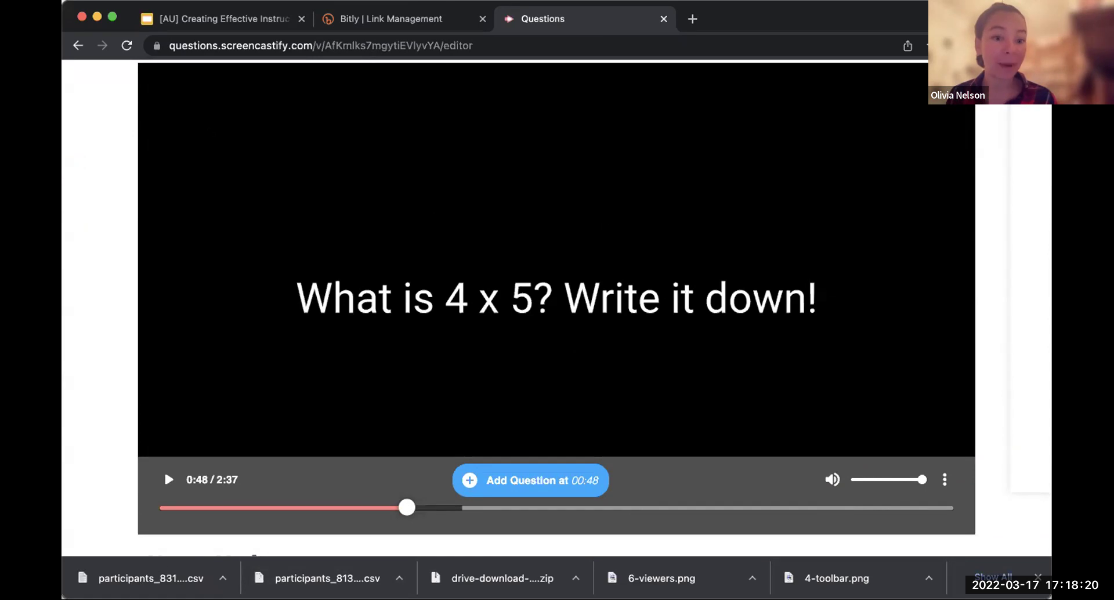
Step: Add the question 'What is 4 x 5?' at 00:48 with answers 15, 20, 45 and 9
left_click(530, 469)
type("W")
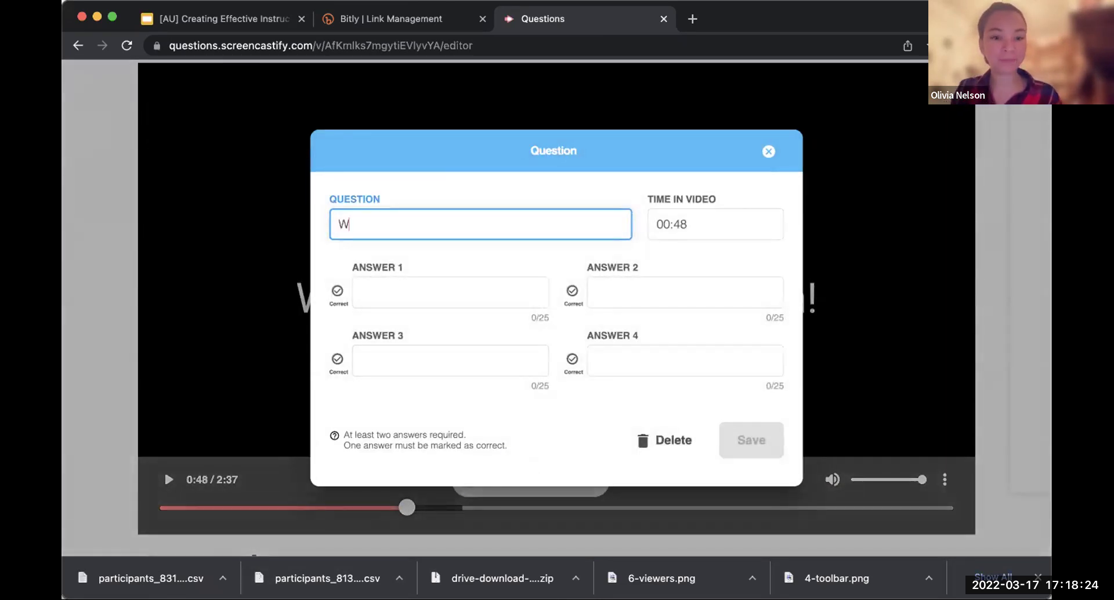
type("hat is 4 x 5?")
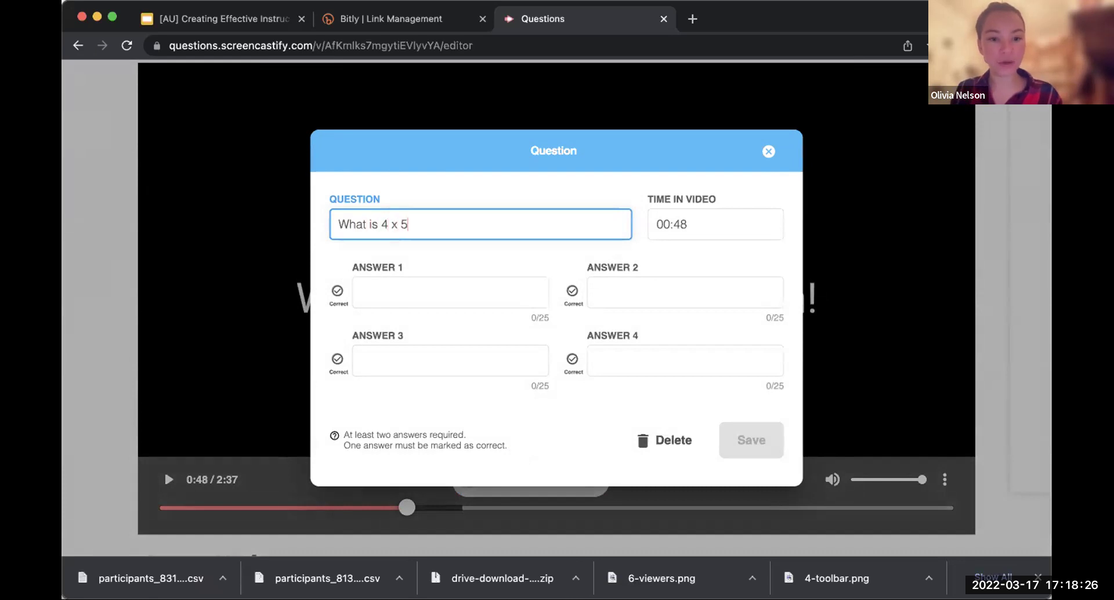
left_click(506, 291)
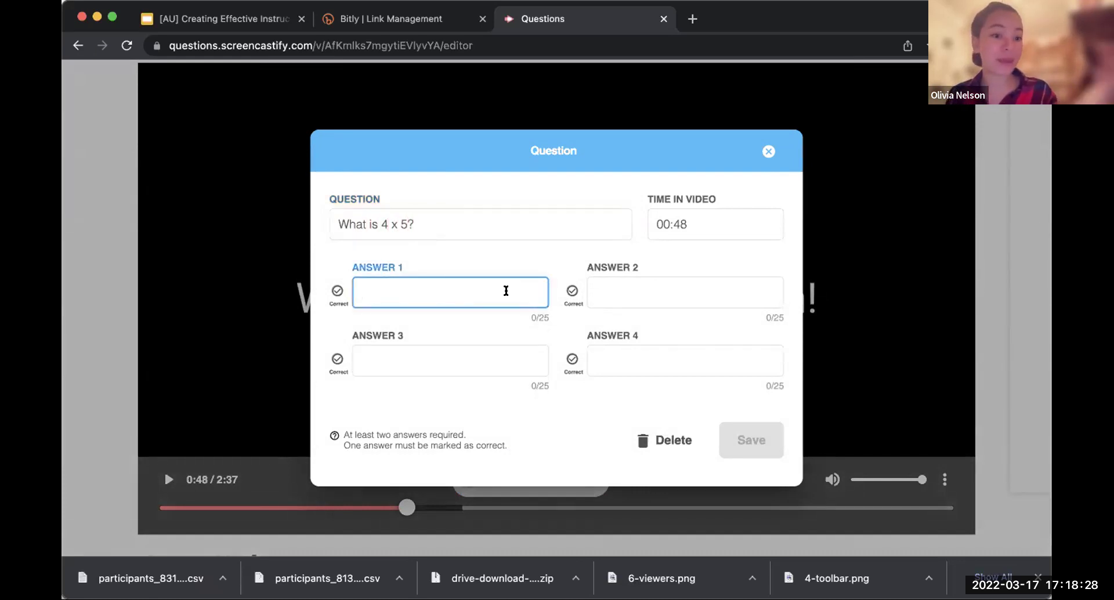
type("15")
left_click(685, 284)
type("20")
left_click(463, 349)
type("45")
left_click(587, 366)
type("9")
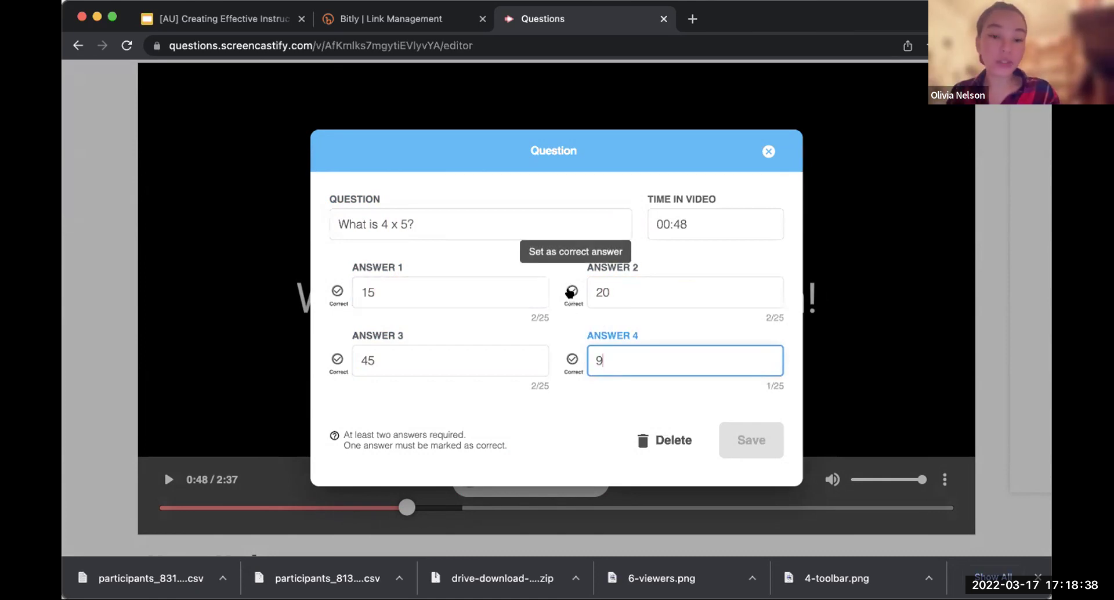
Step: Mark 20 as correct, save the question, and show the question list
left_click(570, 292)
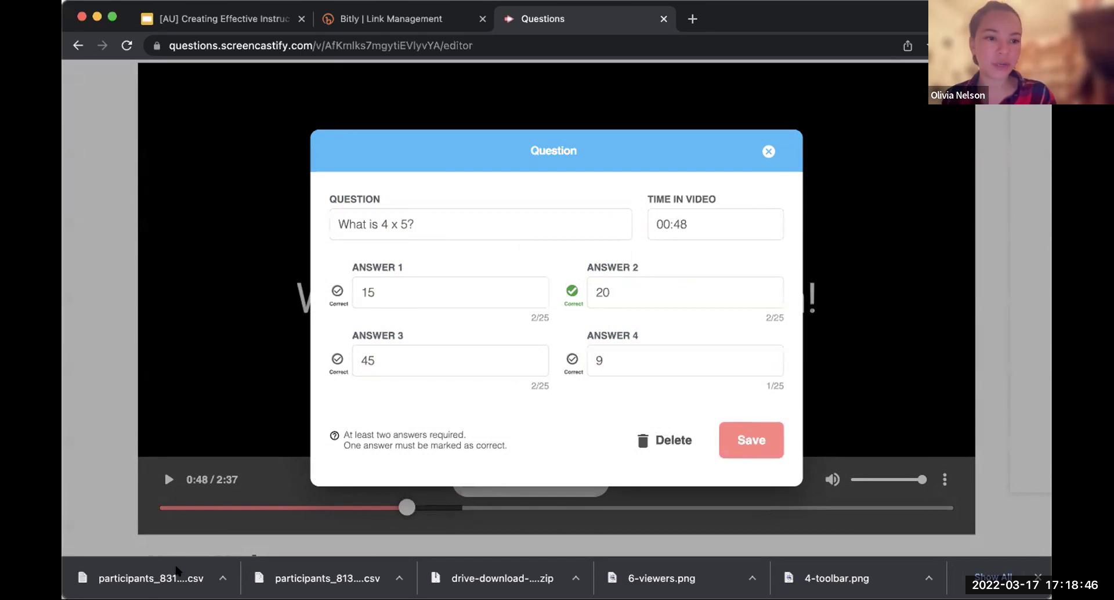
left_click(762, 444)
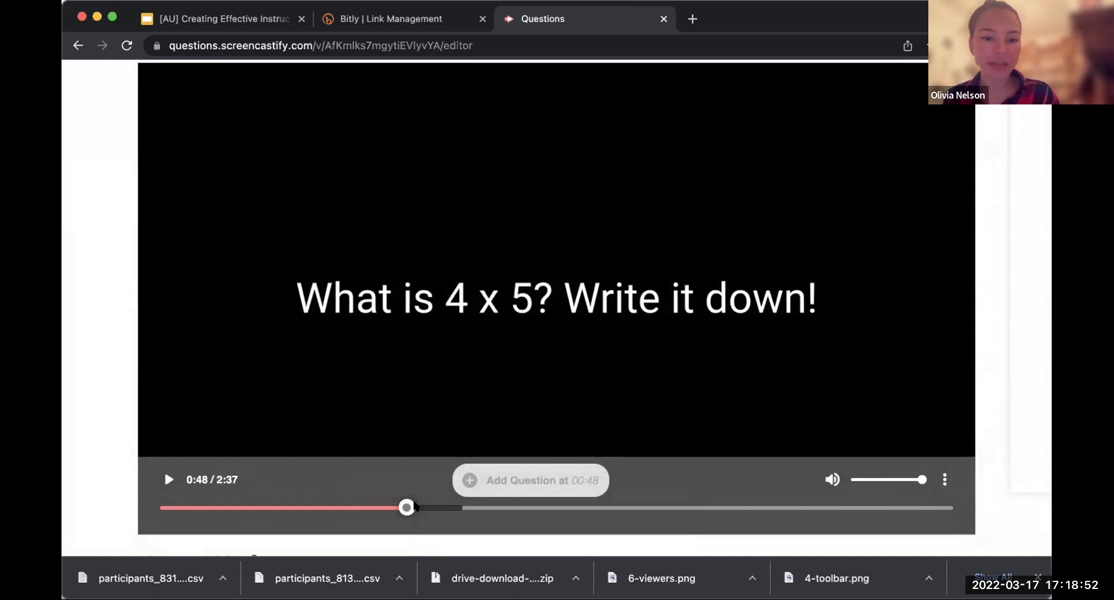
mouse_move(405, 507)
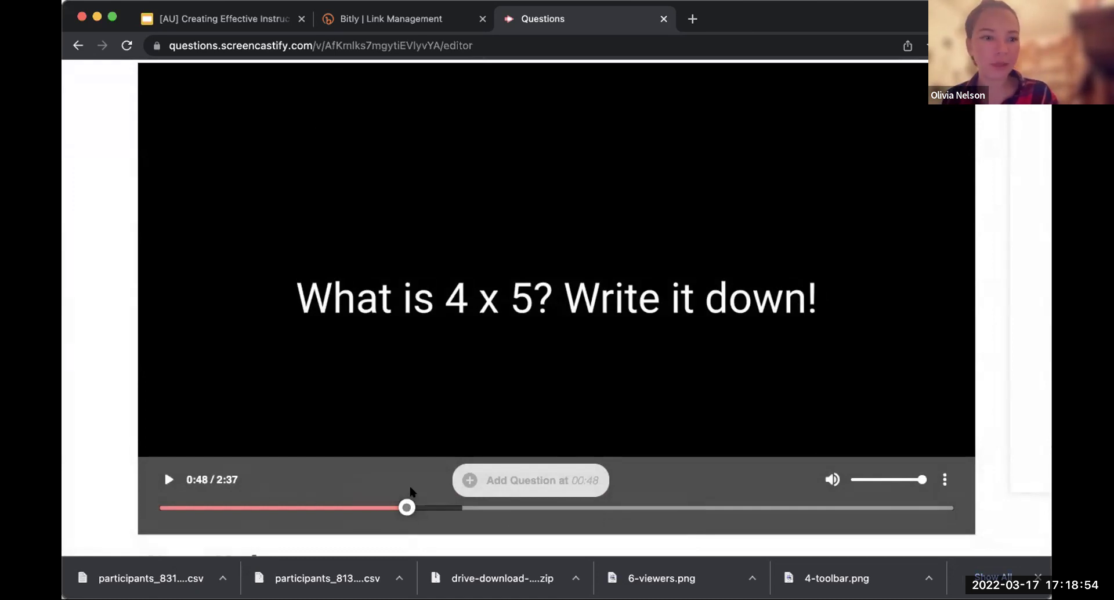
scroll(557, 290, "up", 3)
left_click(998, 153)
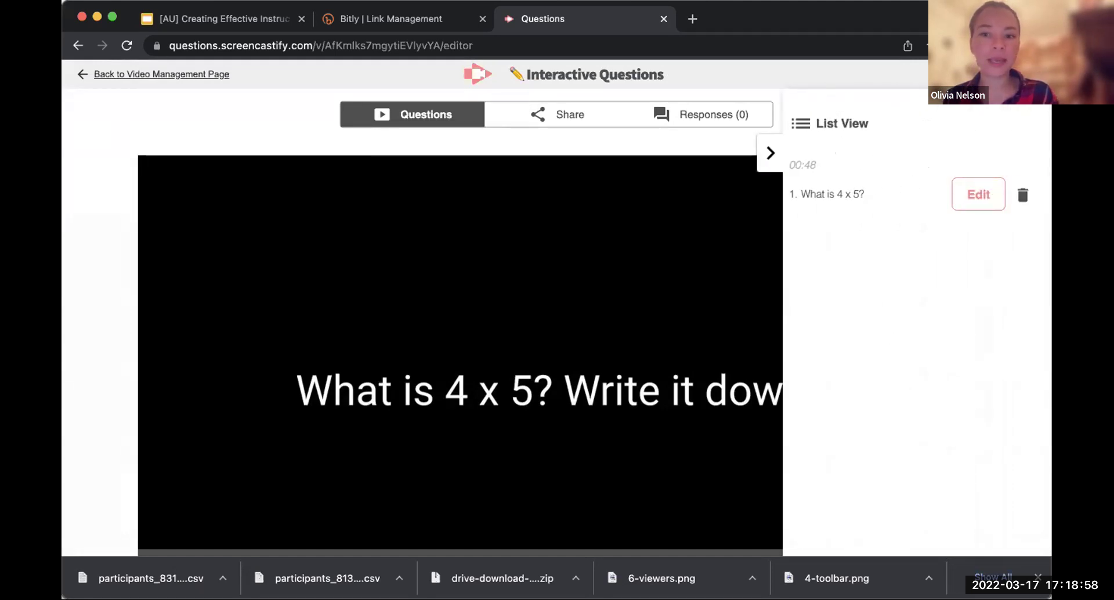
Step: Hide the question list, open the video's sharing options, and browse more sharing apps with the preview paused
left_click(767, 153)
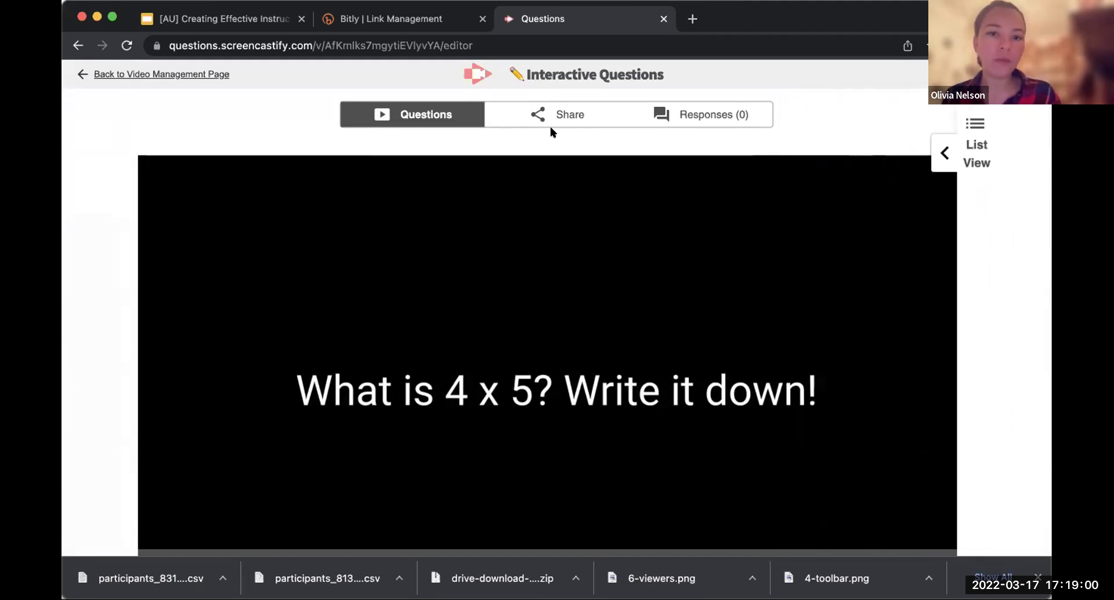
left_click(535, 114)
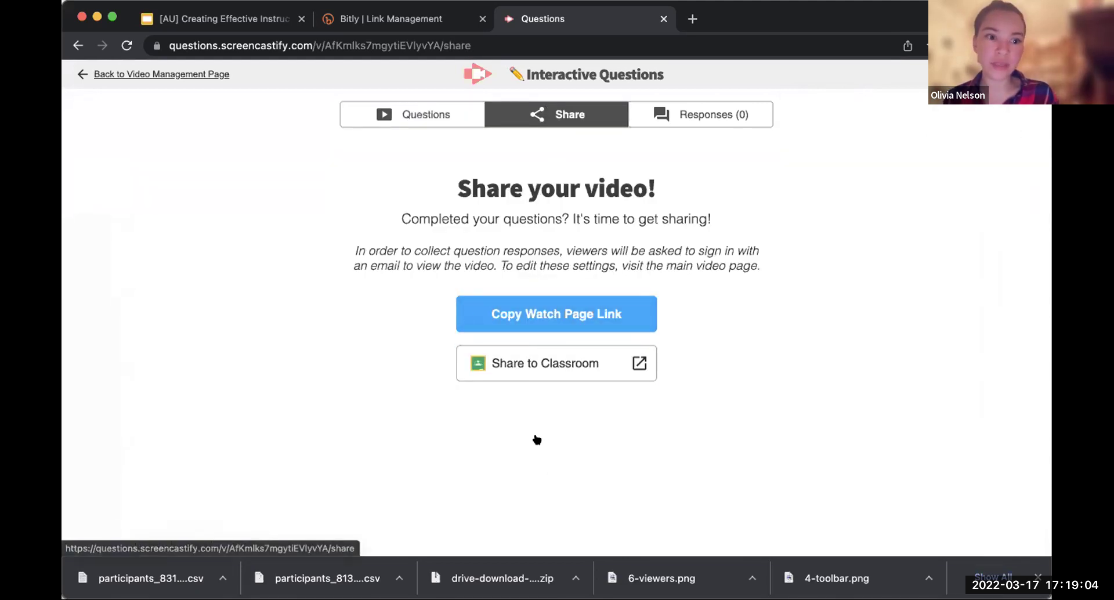
left_click(223, 72)
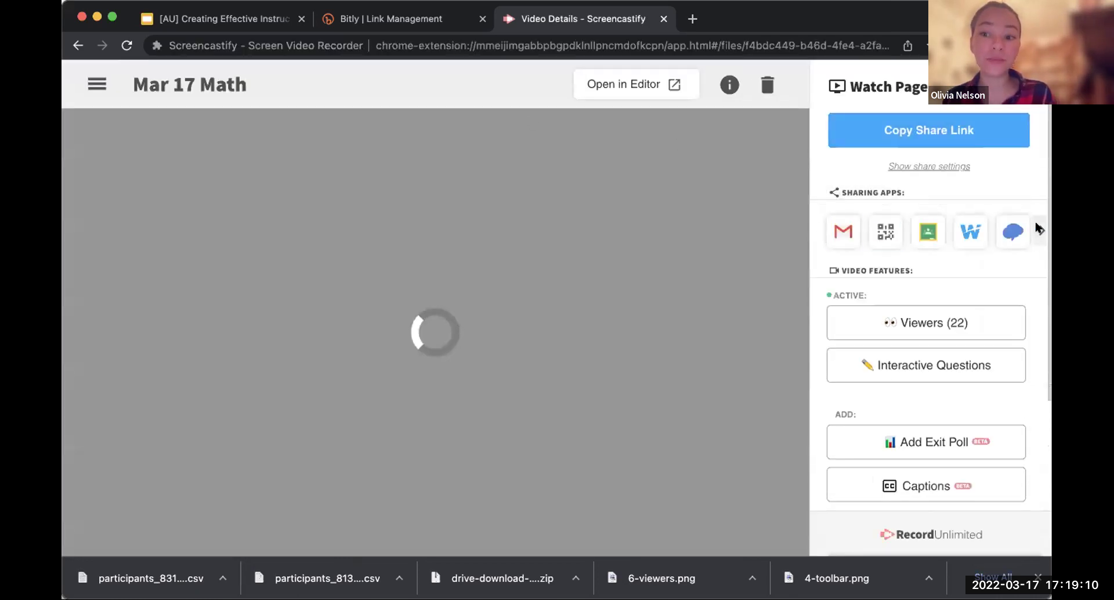
left_click(1041, 231)
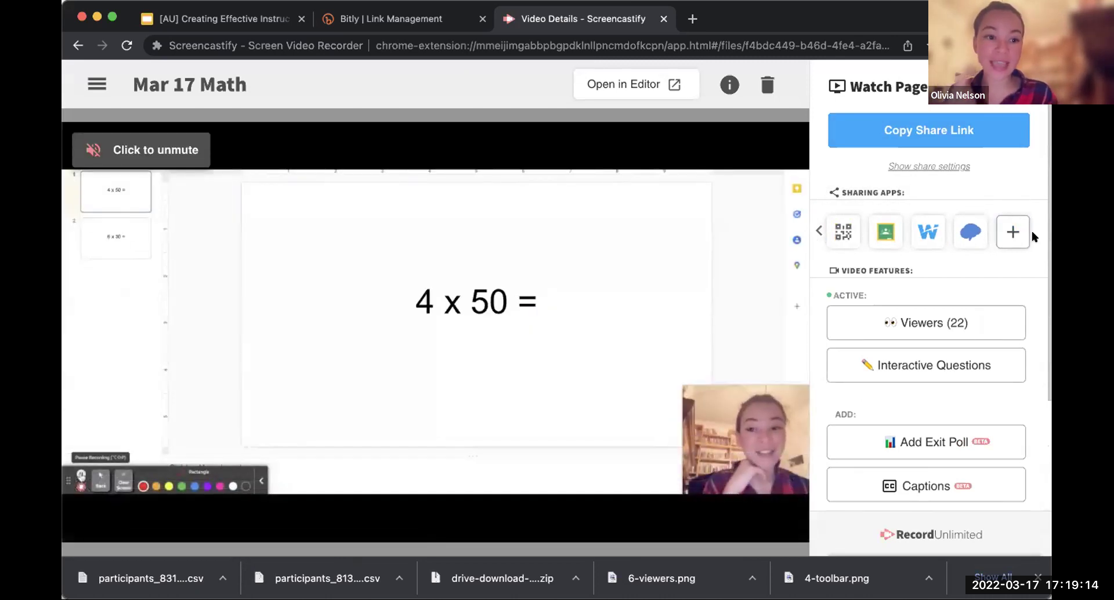
mouse_move(490, 455)
left_click(435, 523)
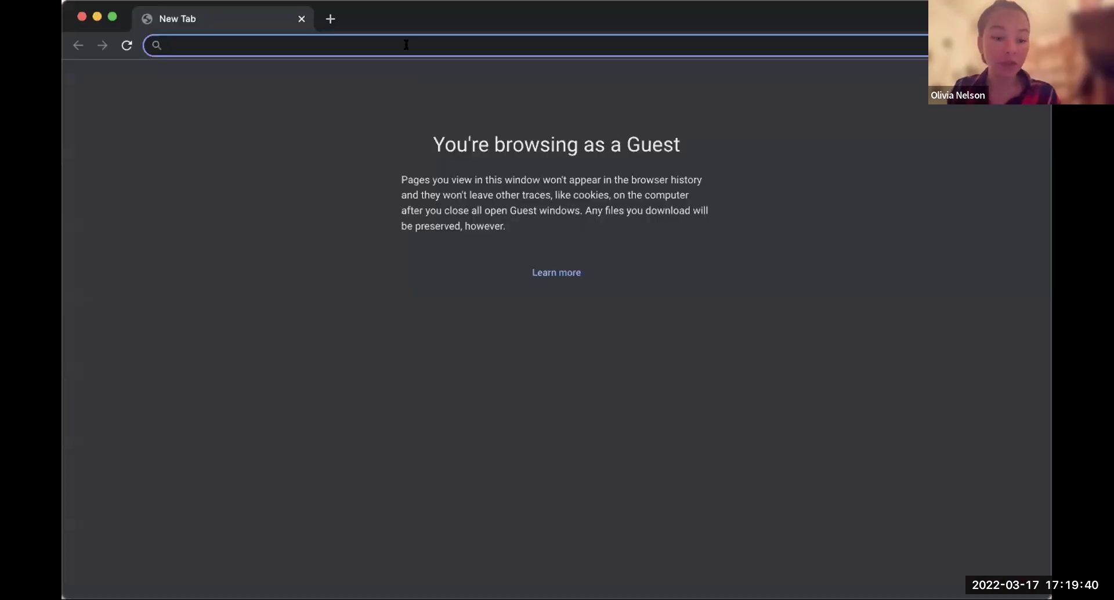
Step: Open the shared watch link as a guest under a nickname and mute the video
key("Return")
left_click(568, 289)
type("Oli")
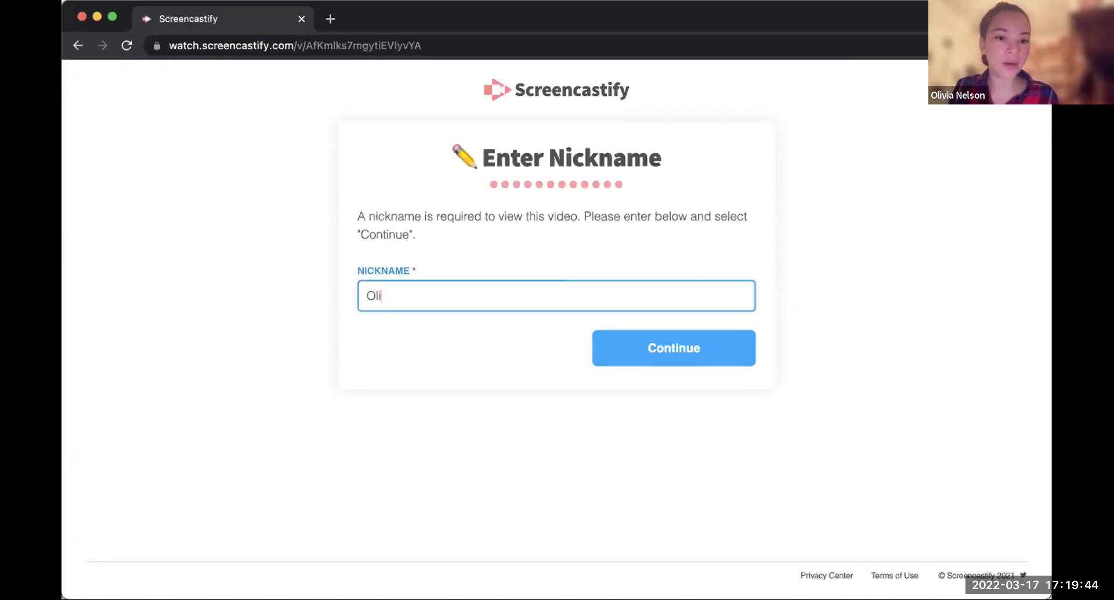
left_click(677, 356)
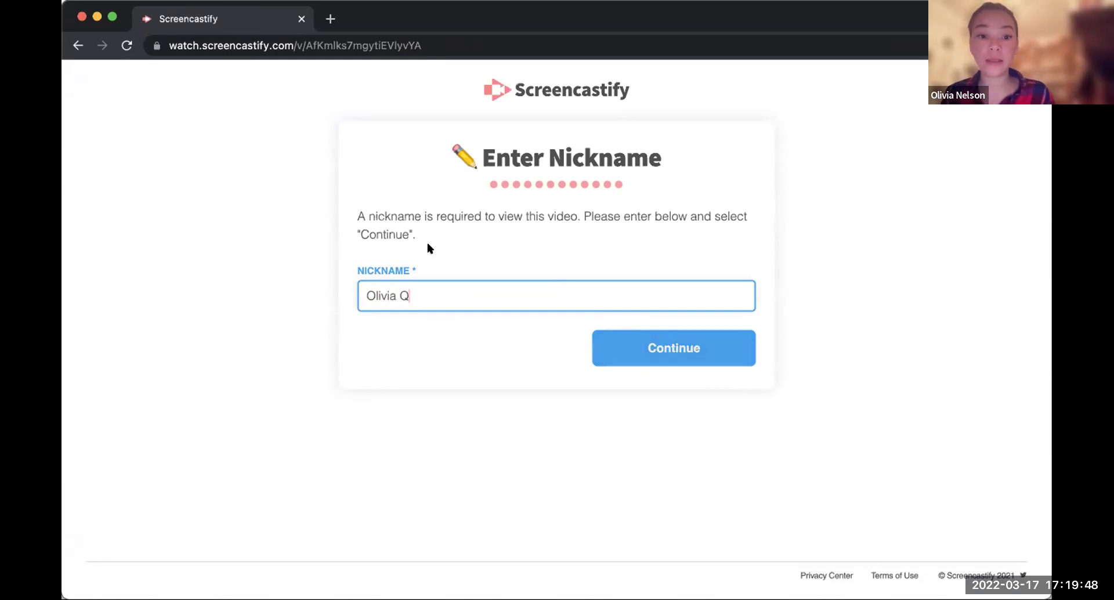
left_click(700, 342)
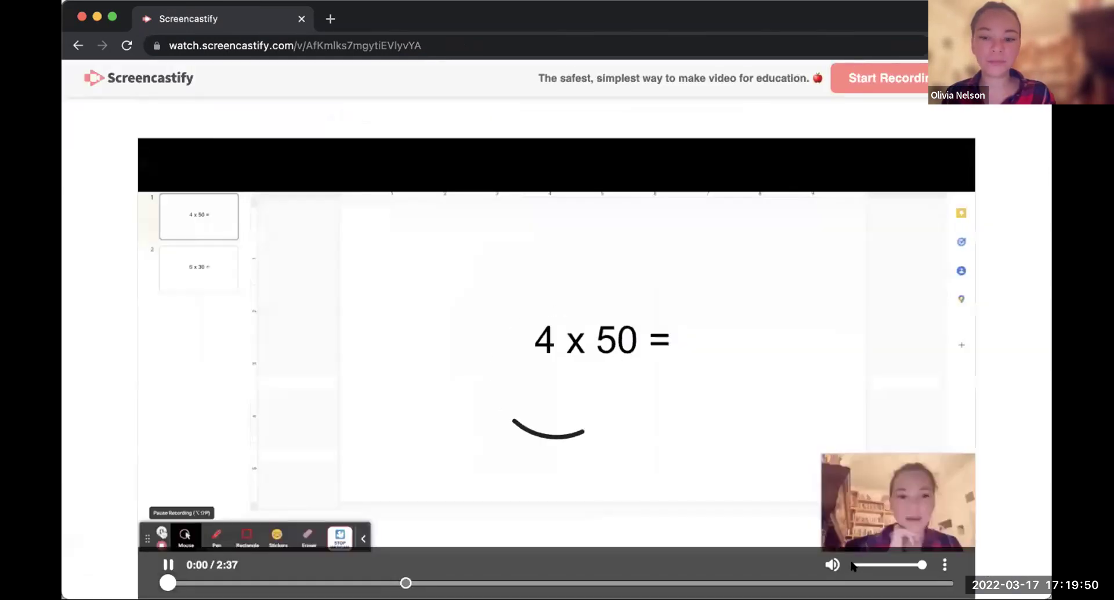
left_click(853, 565)
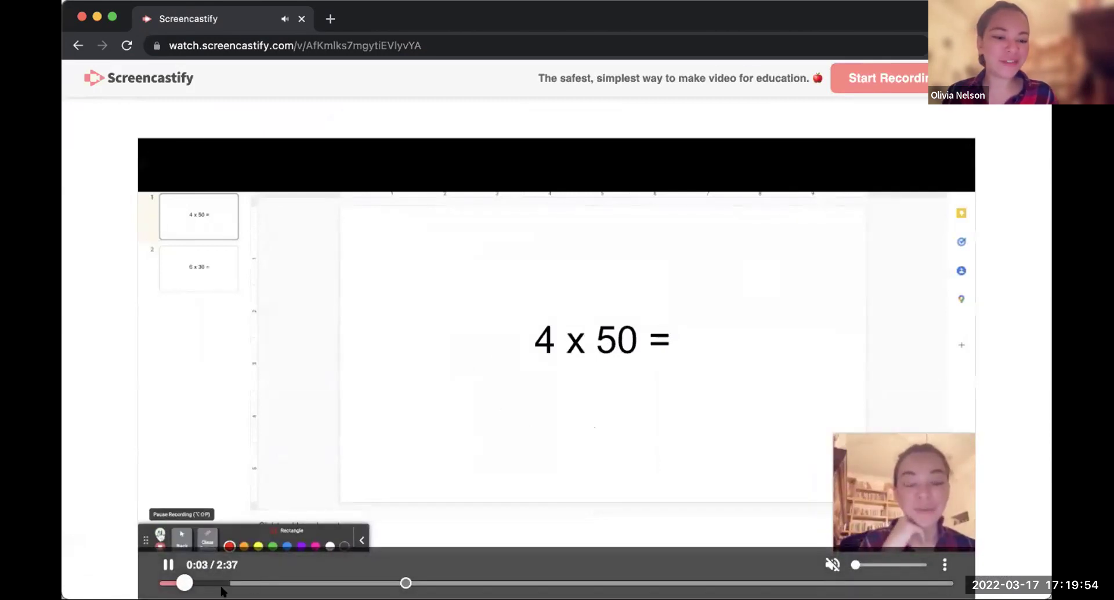
Step: Jump to the 0:48 quiz, answer 20 correctly, continue, and close the guest window
left_click(430, 583)
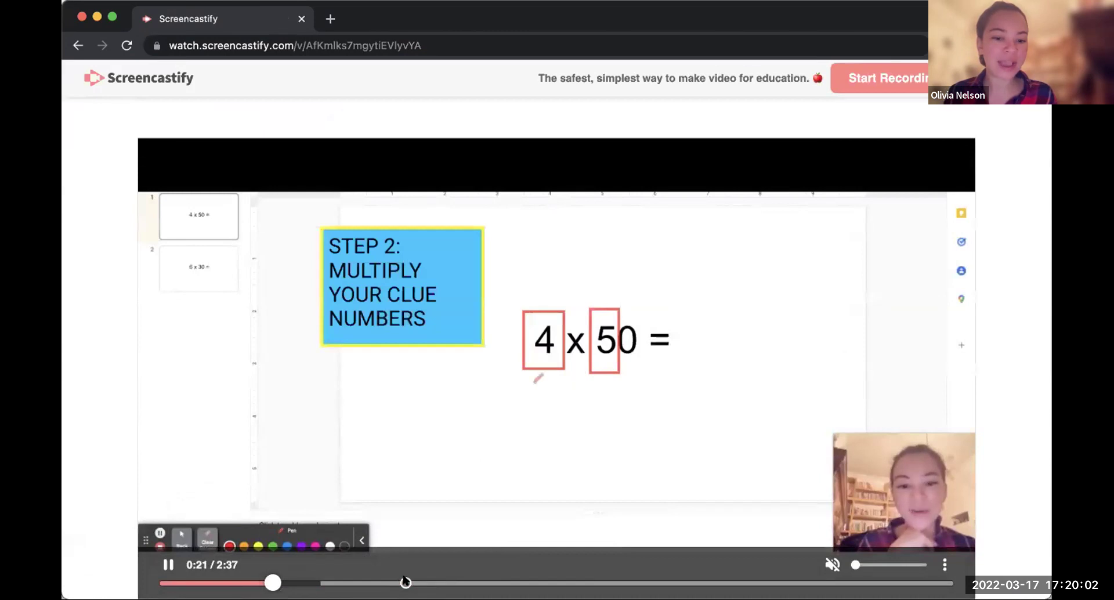
left_click(405, 582)
left_click(639, 299)
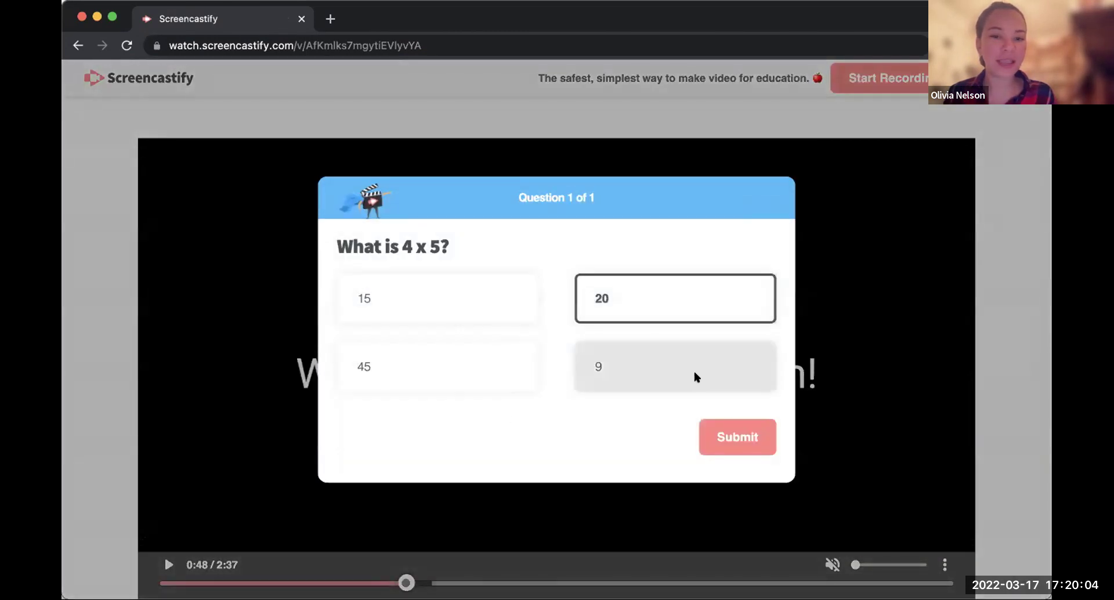
left_click(734, 430)
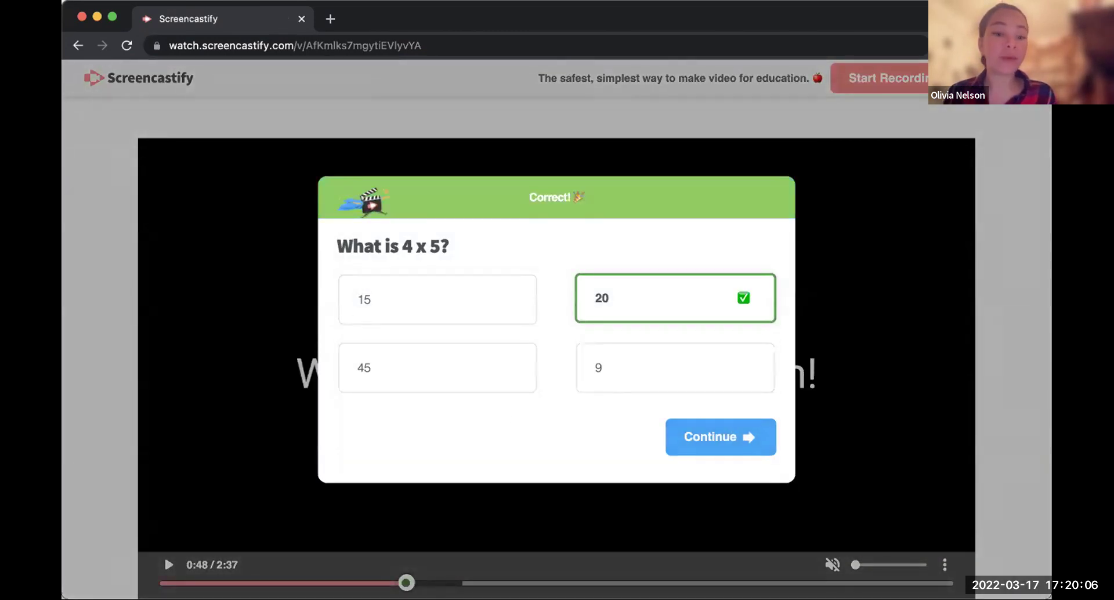
left_click(729, 428)
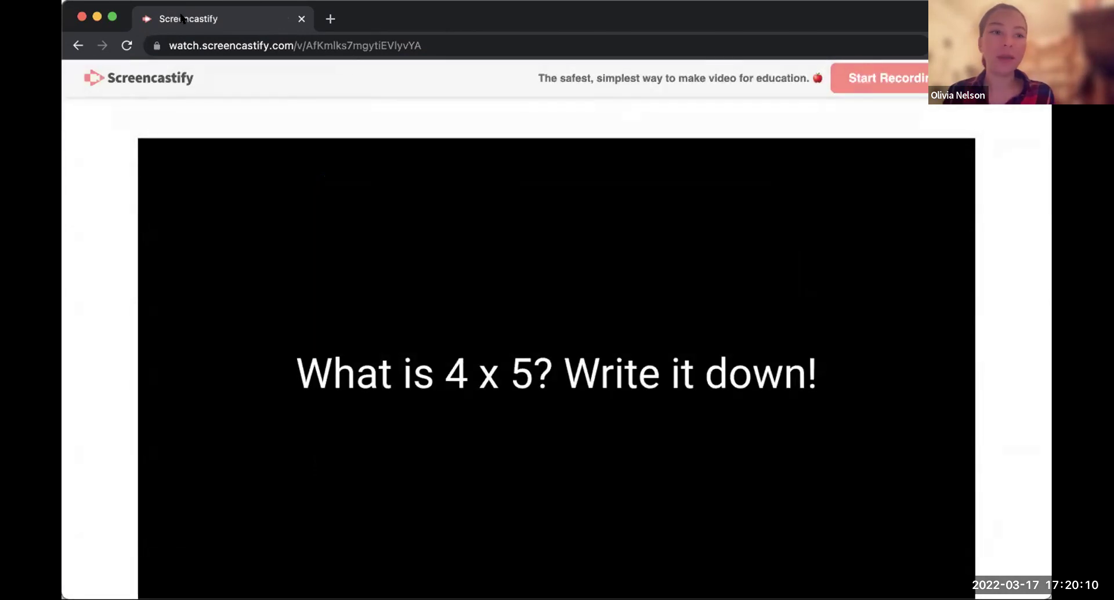
left_click(81, 16)
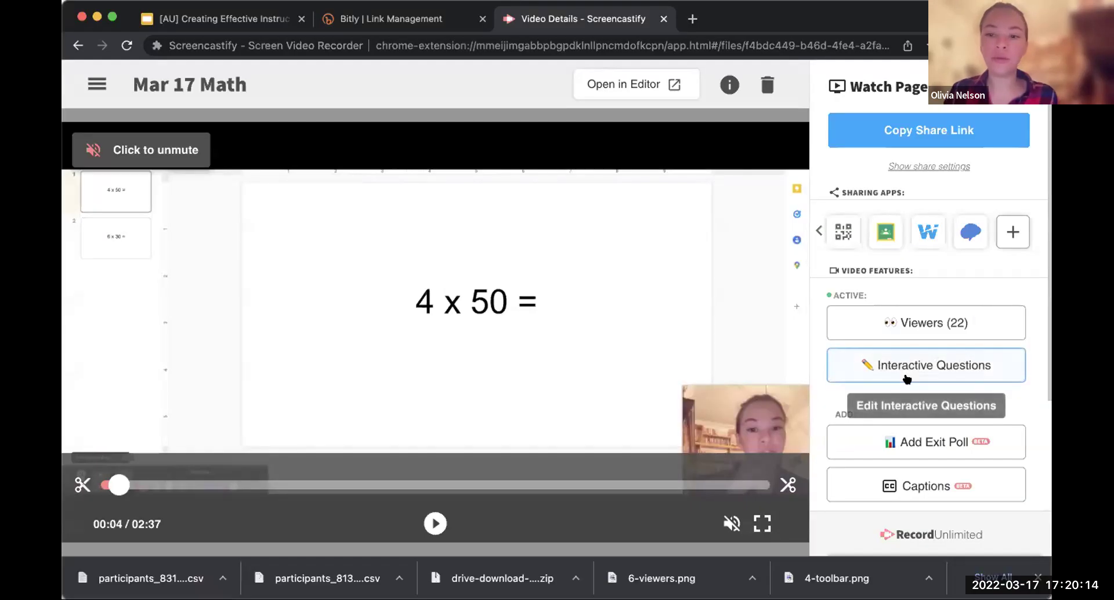
Step: Review the quiz responses, one student's answers and the question's pie-chart breakdown, then return to the slides
left_click(837, 365)
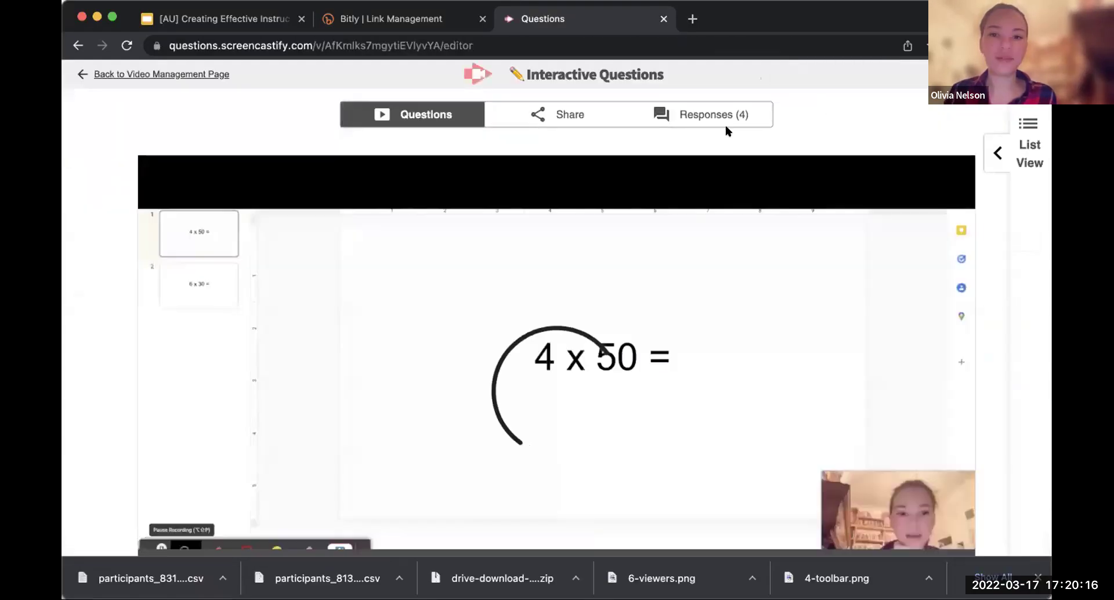
left_click(700, 115)
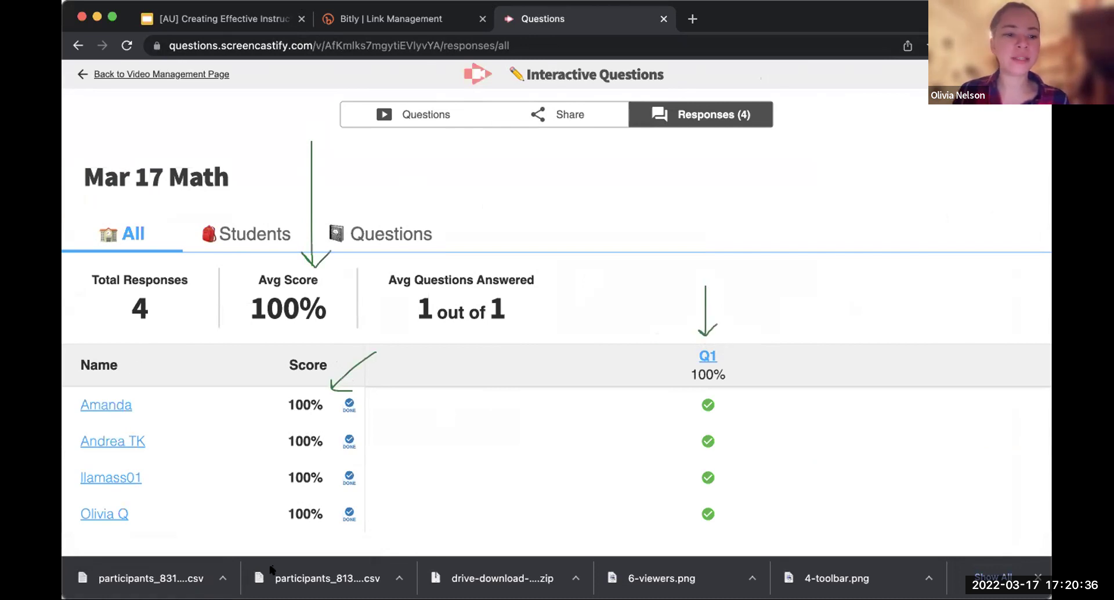
left_click(93, 407)
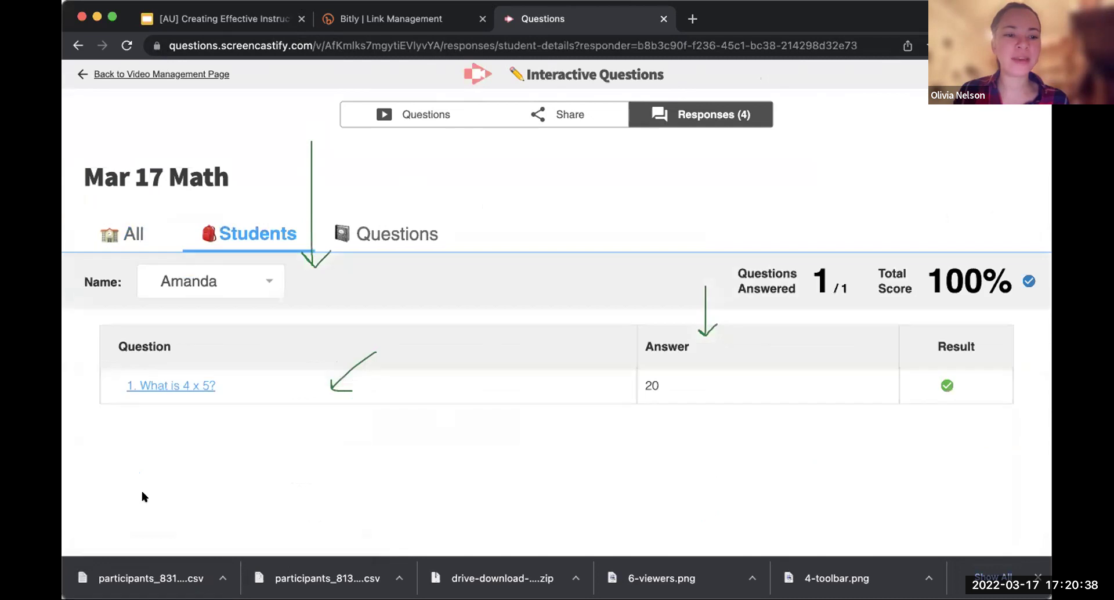
left_click(172, 385)
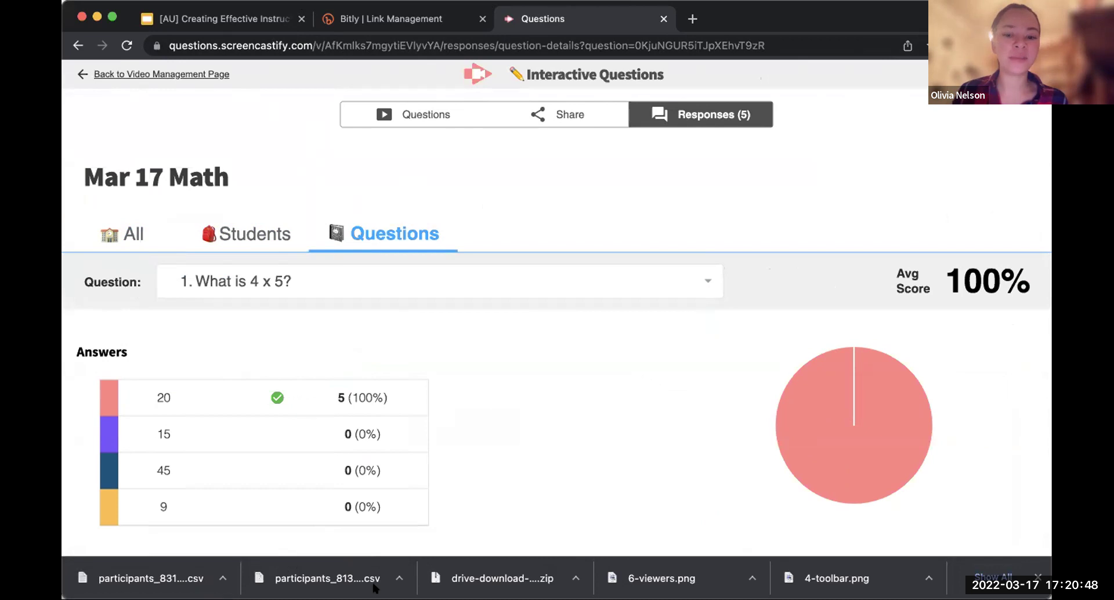
left_click(191, 27)
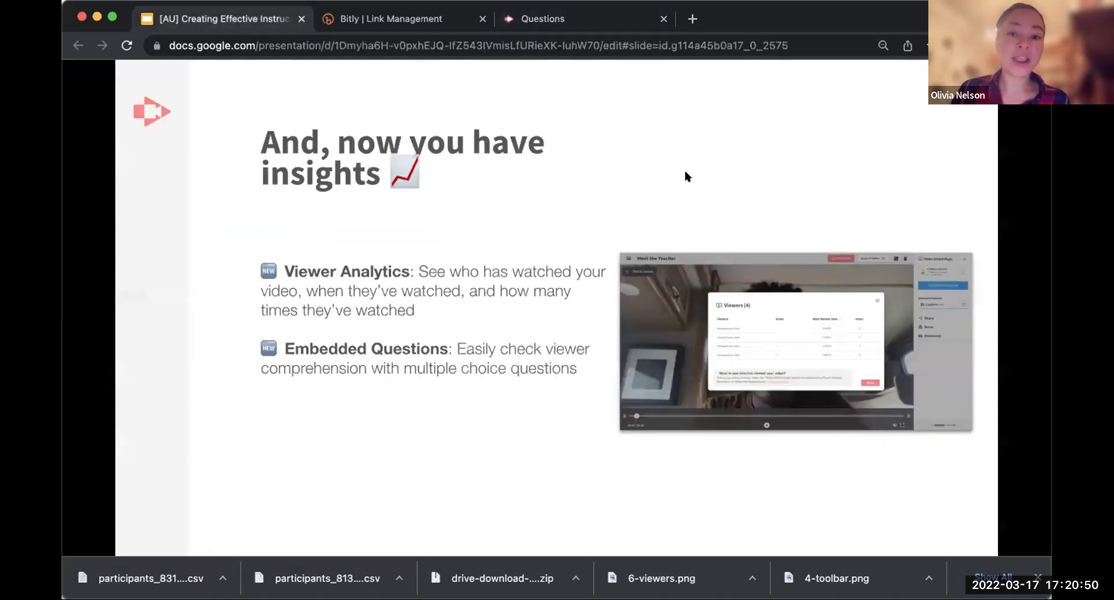
Step: Advance the deck three slides to reach 'Record Directions'
left_click(851, 139)
left_click(881, 137)
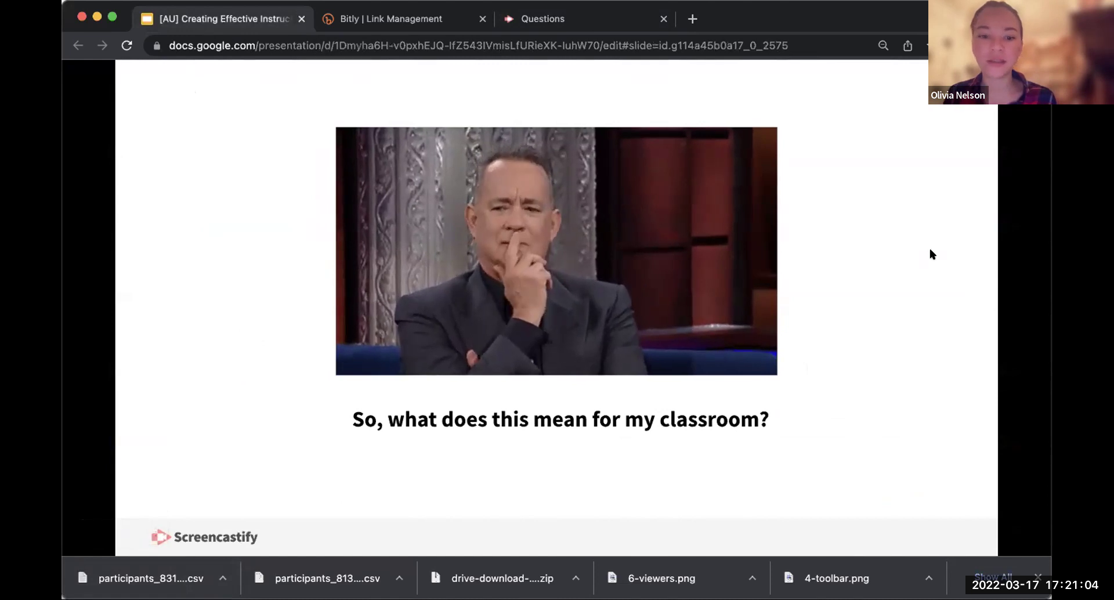
key("Right")
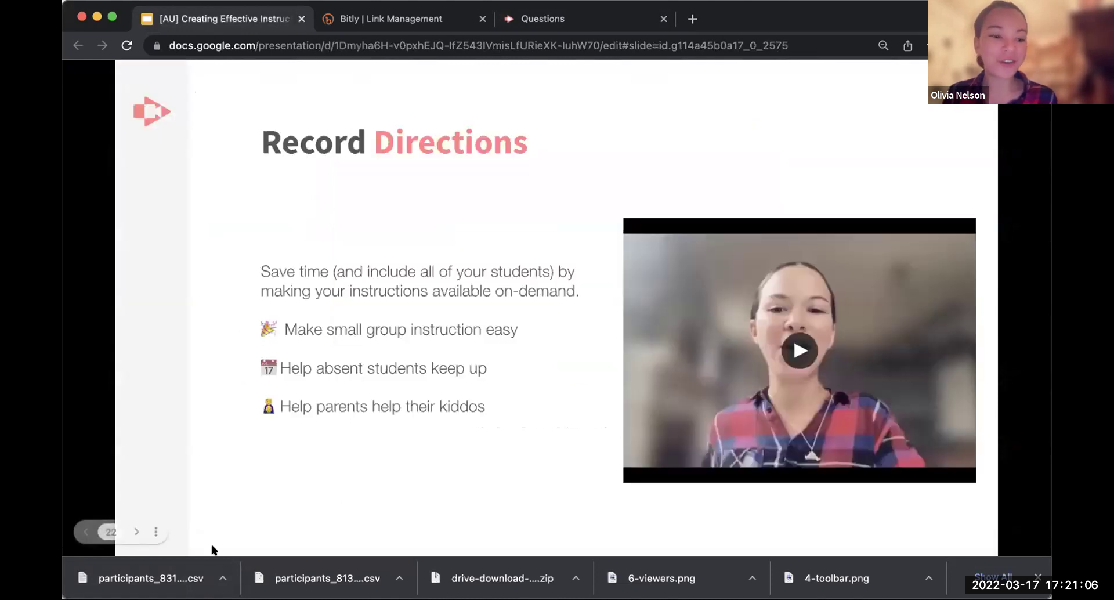